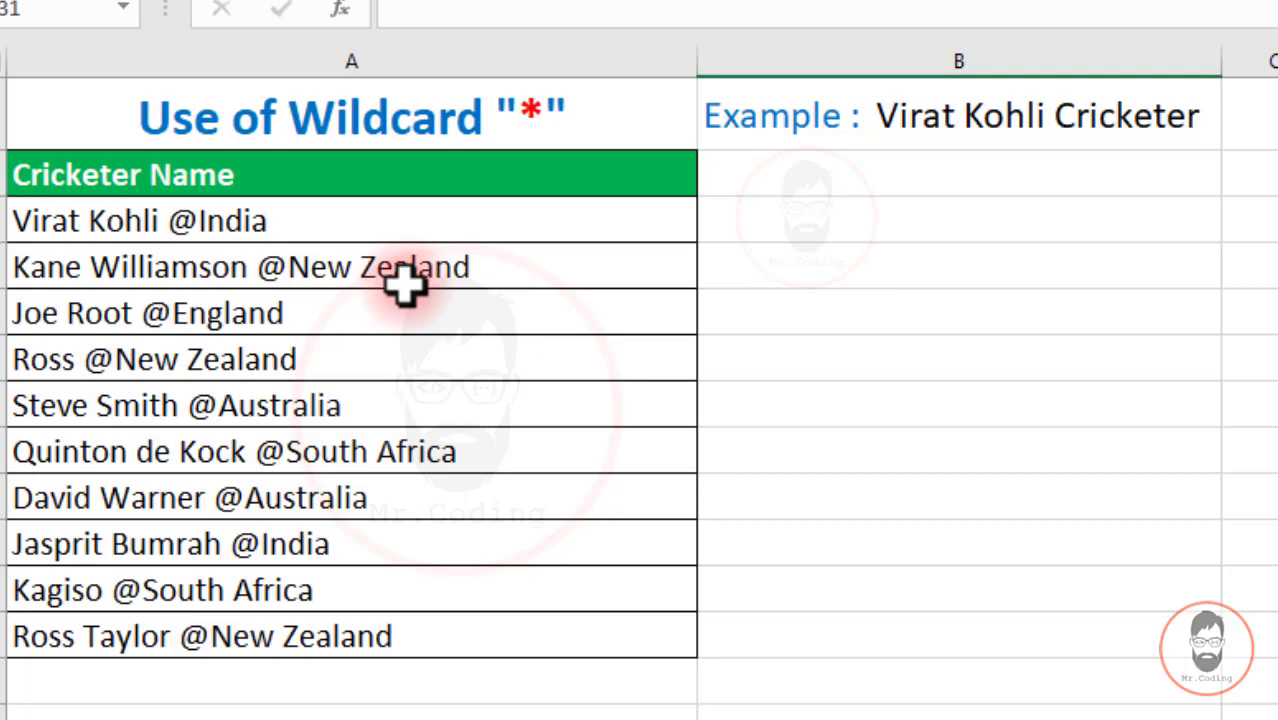
# Step: Copy the upper Cricketer Name list with its header from column A into the adjacent cells of column B
pyautogui.moveTo(405, 175); pyautogui.dragTo(428, 634)
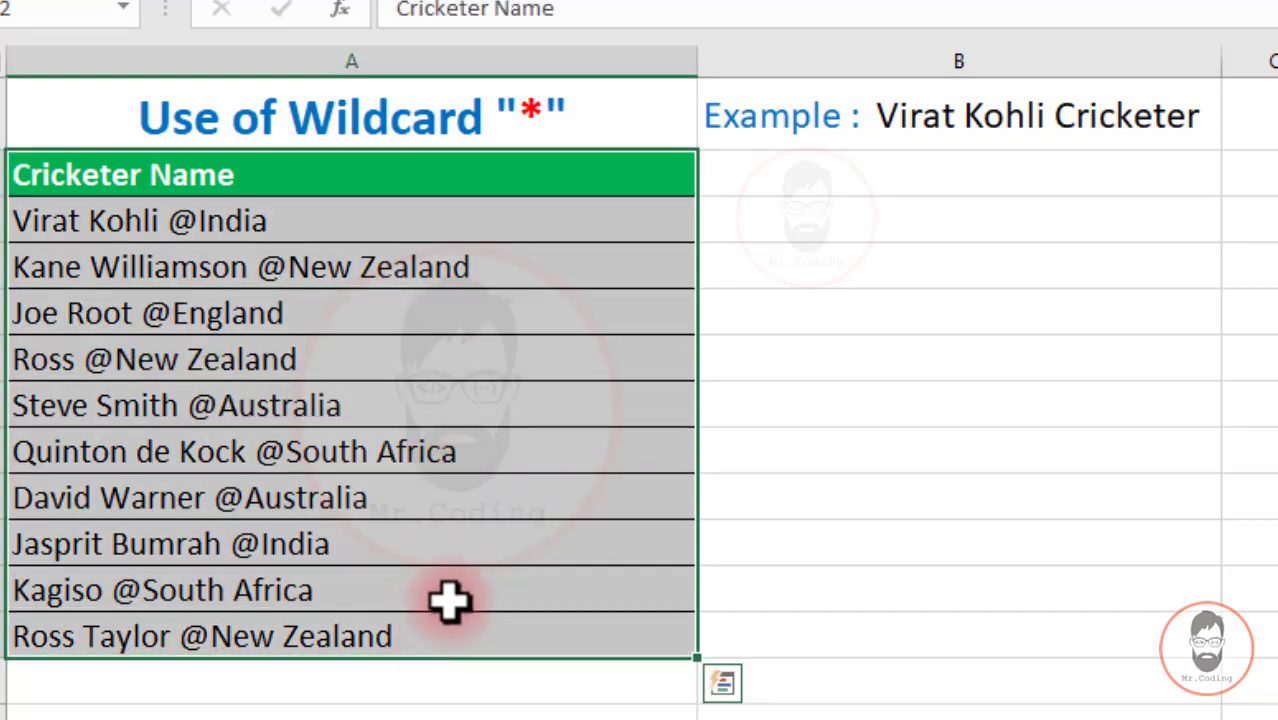
pyautogui.hotkey('ctrl', 'c')
pyautogui.click(735, 178)
pyautogui.hotkey('ctrl', 'v')
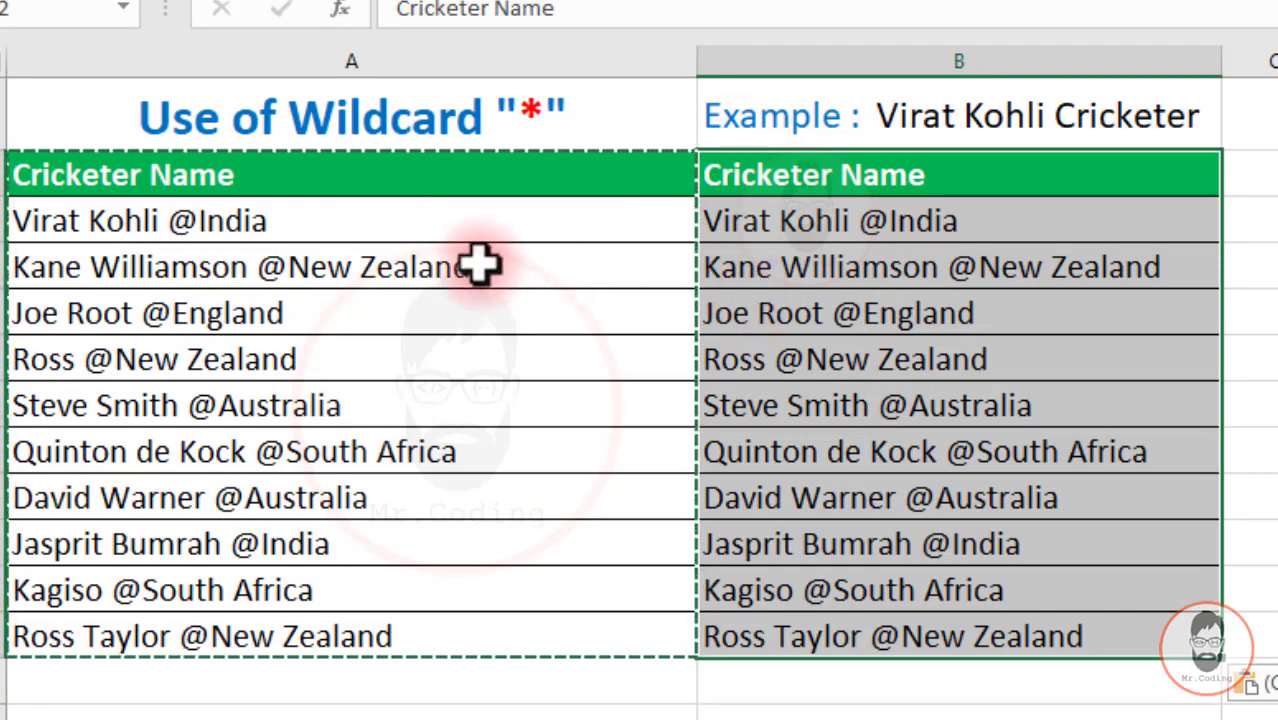
pyautogui.click(490, 258)
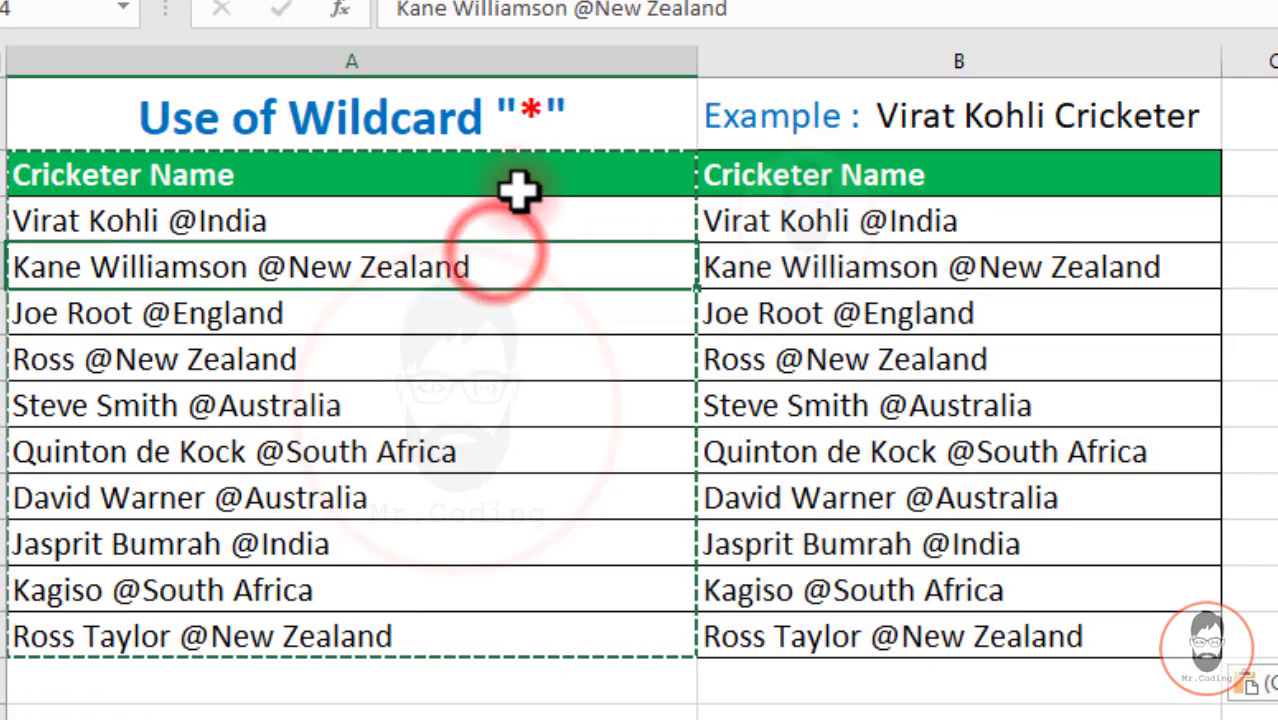
# Step: Replace everything from the @ sign onward in column A's upper name list with "Cricketer", using the wildcard search "@*"
pyautogui.moveTo(505, 218); pyautogui.dragTo(465, 636)
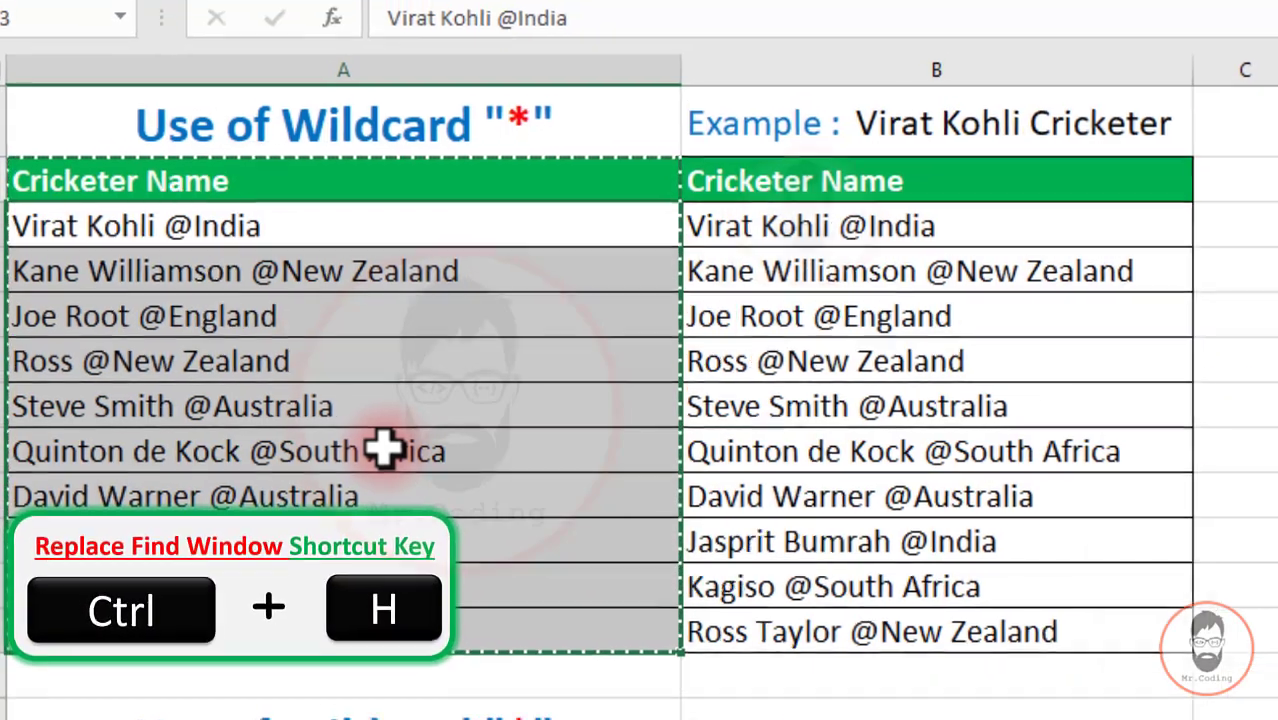
pyautogui.hotkey('ctrl', 'h')
pyautogui.moveTo(941, 385); pyautogui.dragTo(522, 370)
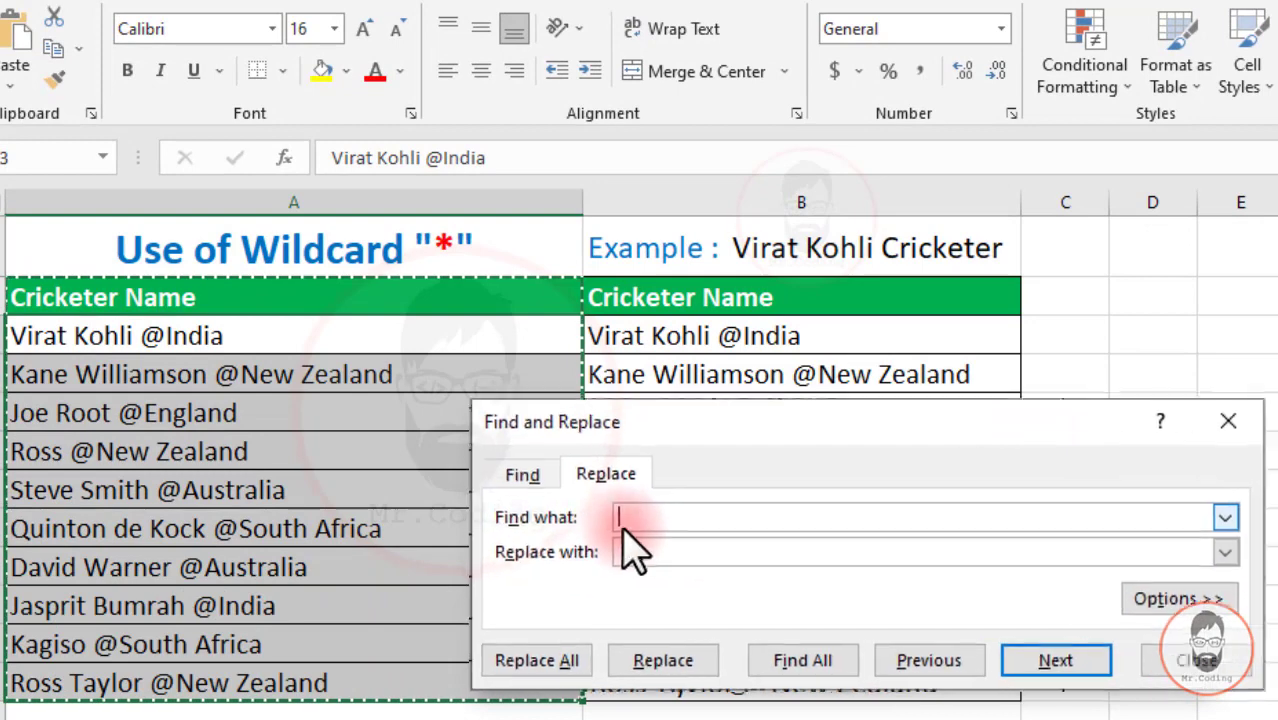
pyautogui.click(716, 434)
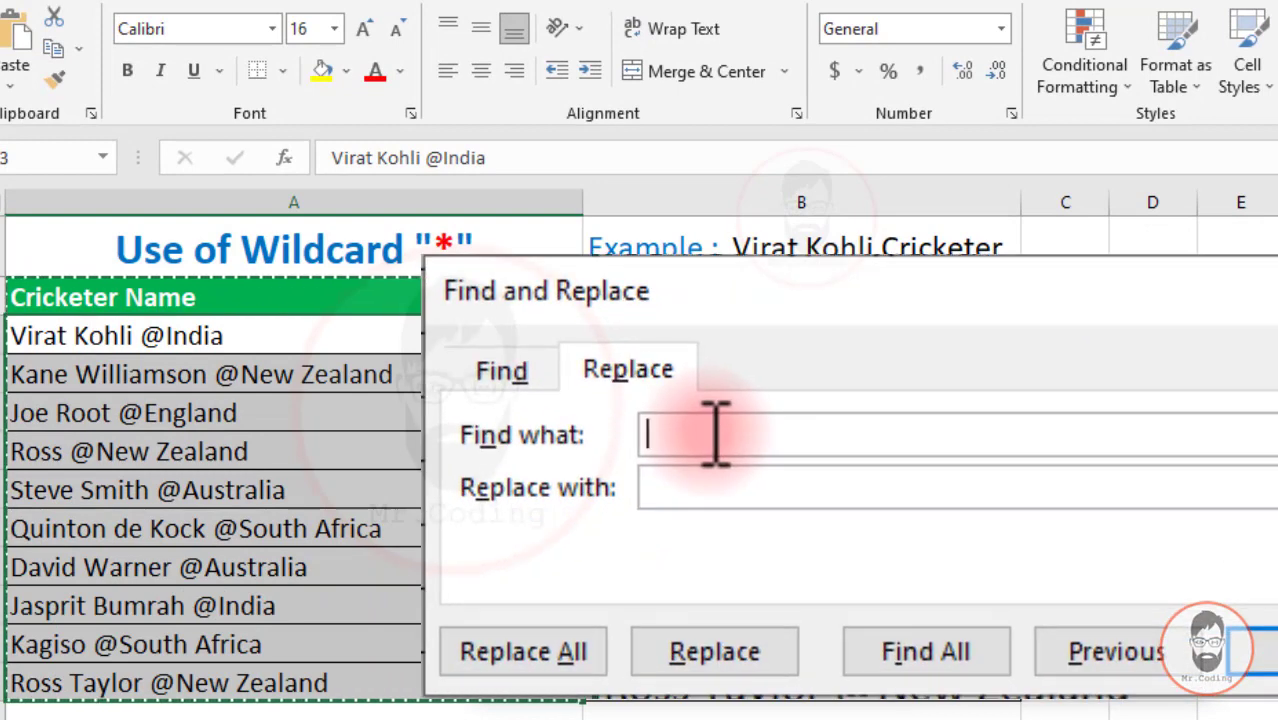
pyautogui.click(716, 434)
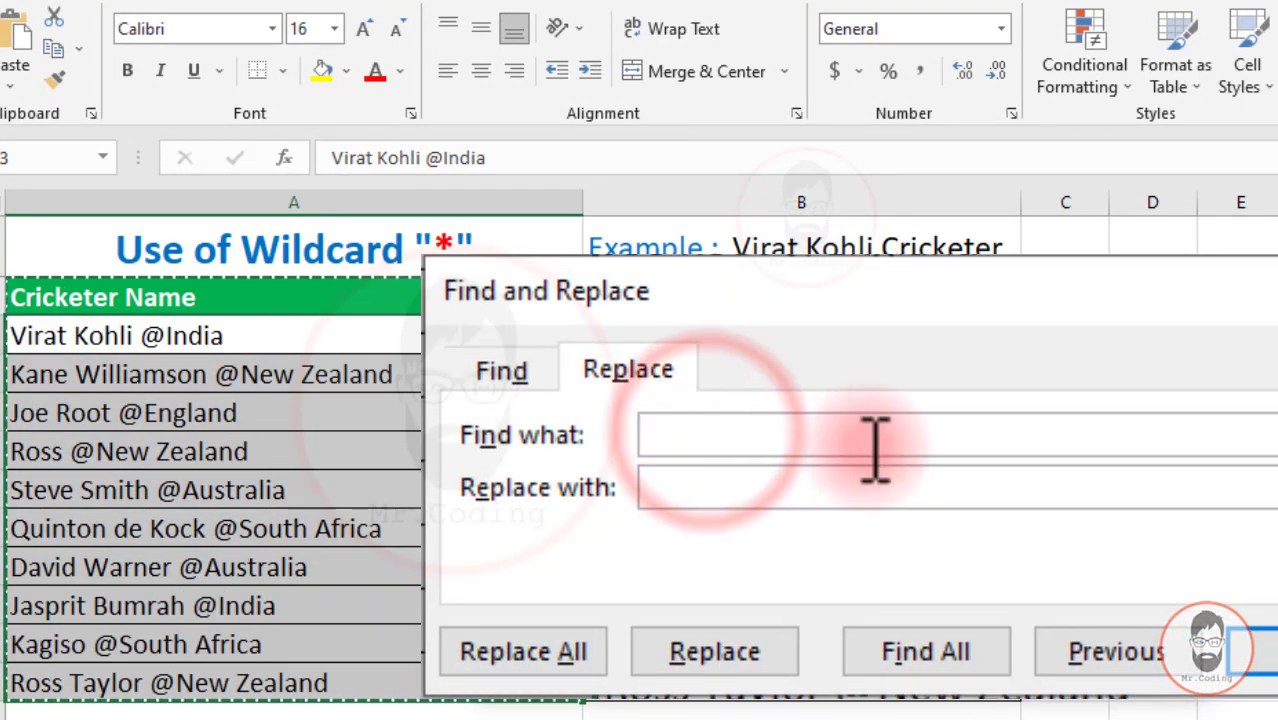
pyautogui.write('@')
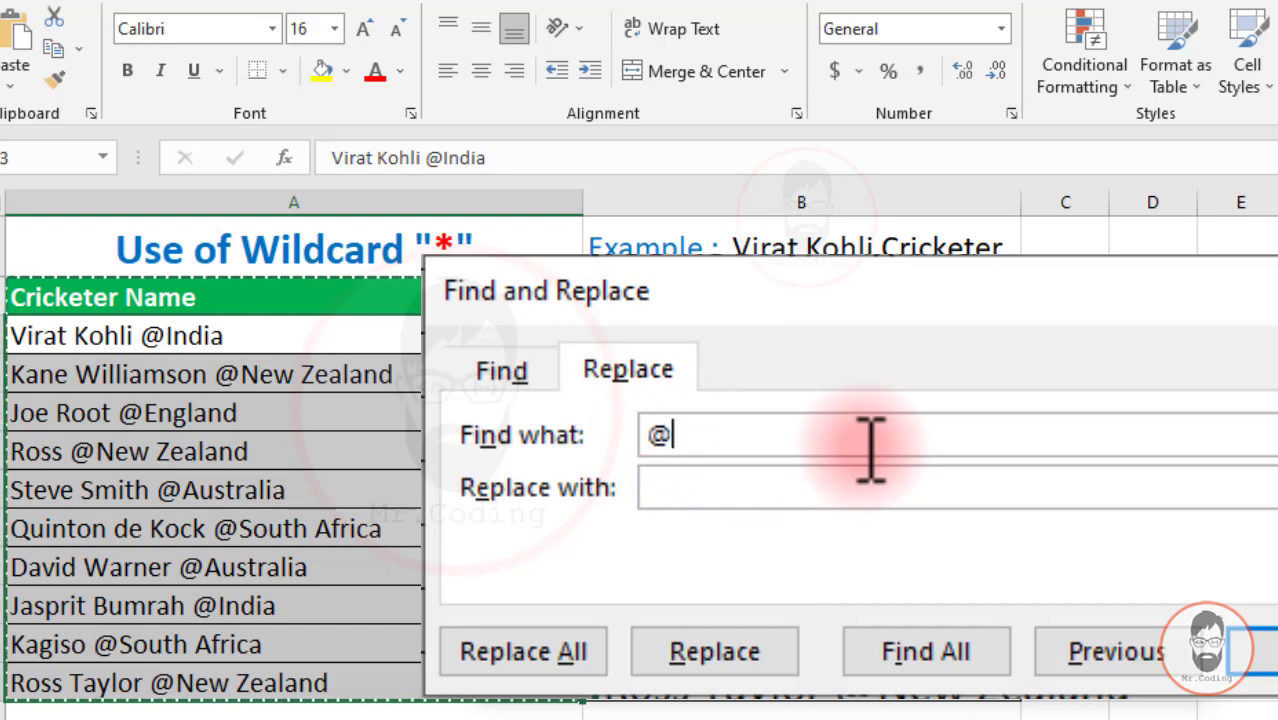
pyautogui.write('*')
pyautogui.click(772, 480)
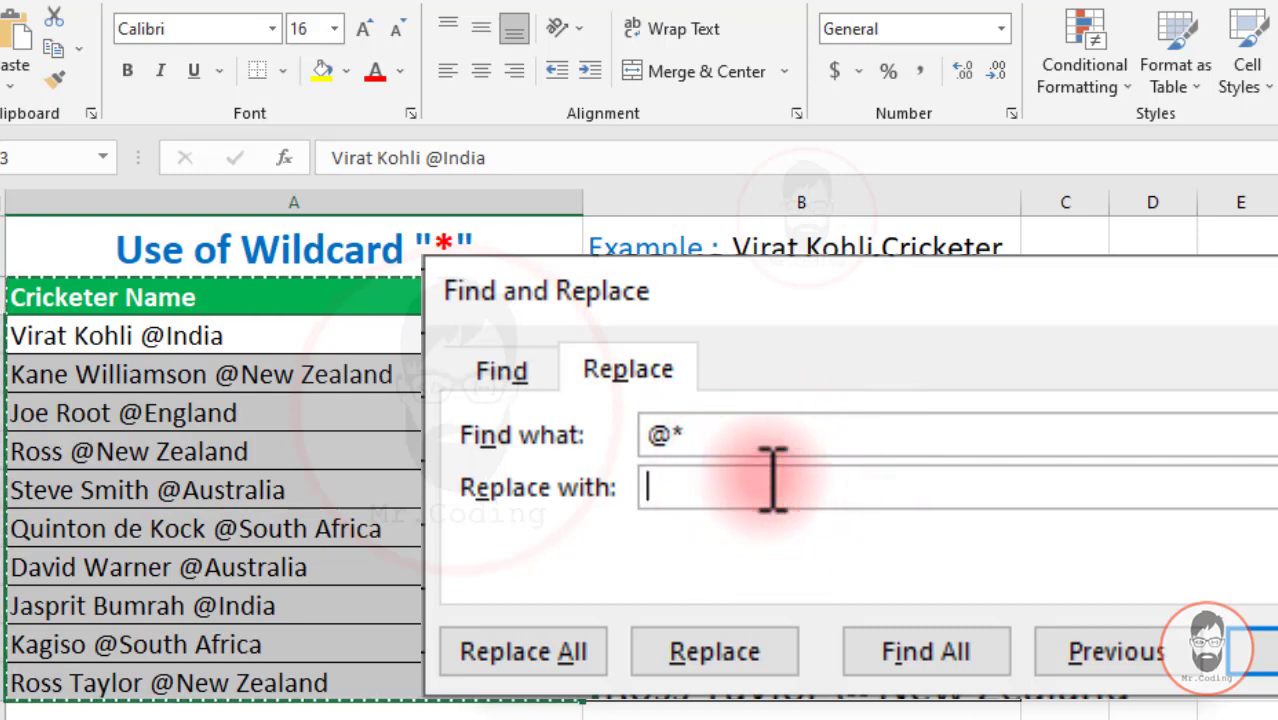
pyautogui.write('Cricketer')
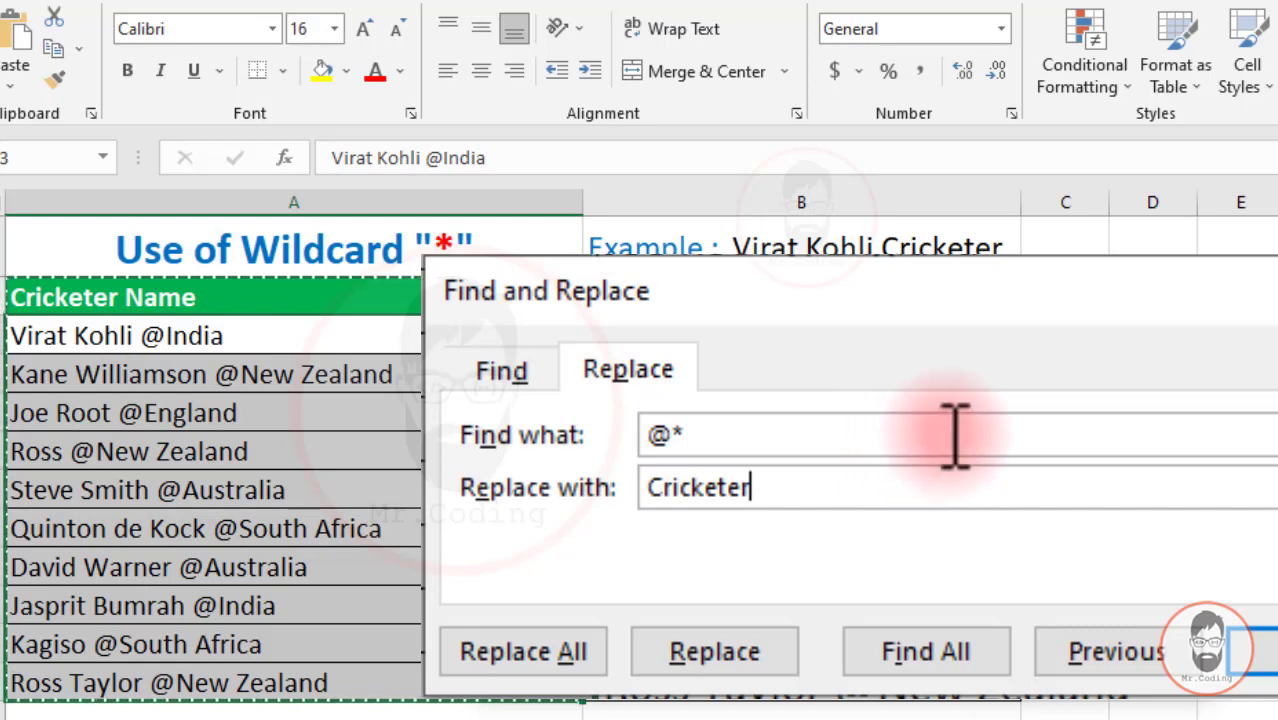
pyautogui.click(836, 428)
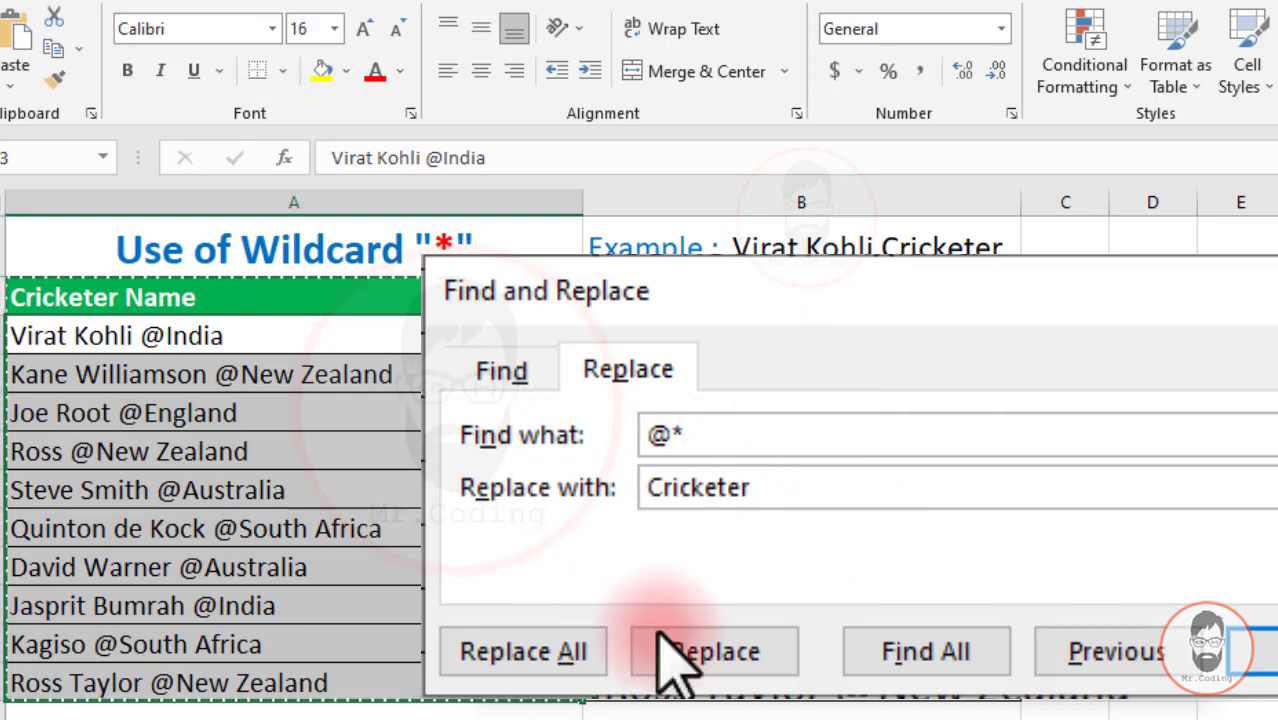
pyautogui.click(536, 660)
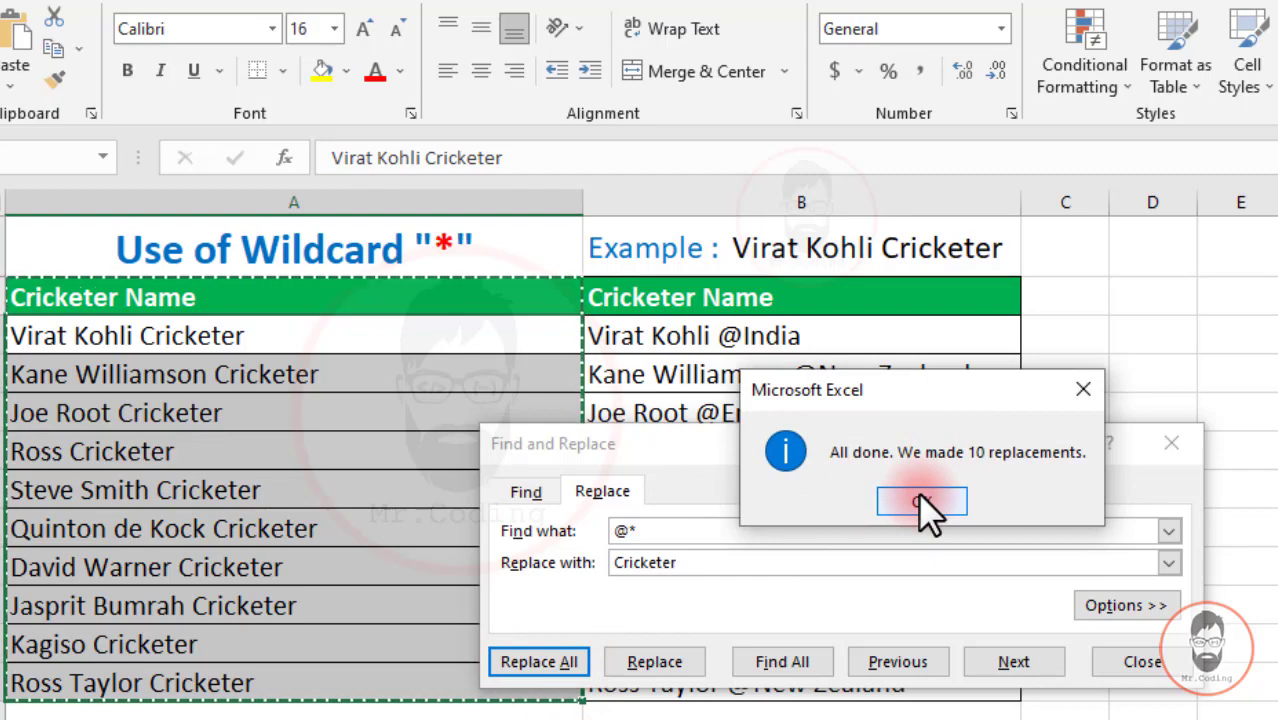
pyautogui.click(918, 496)
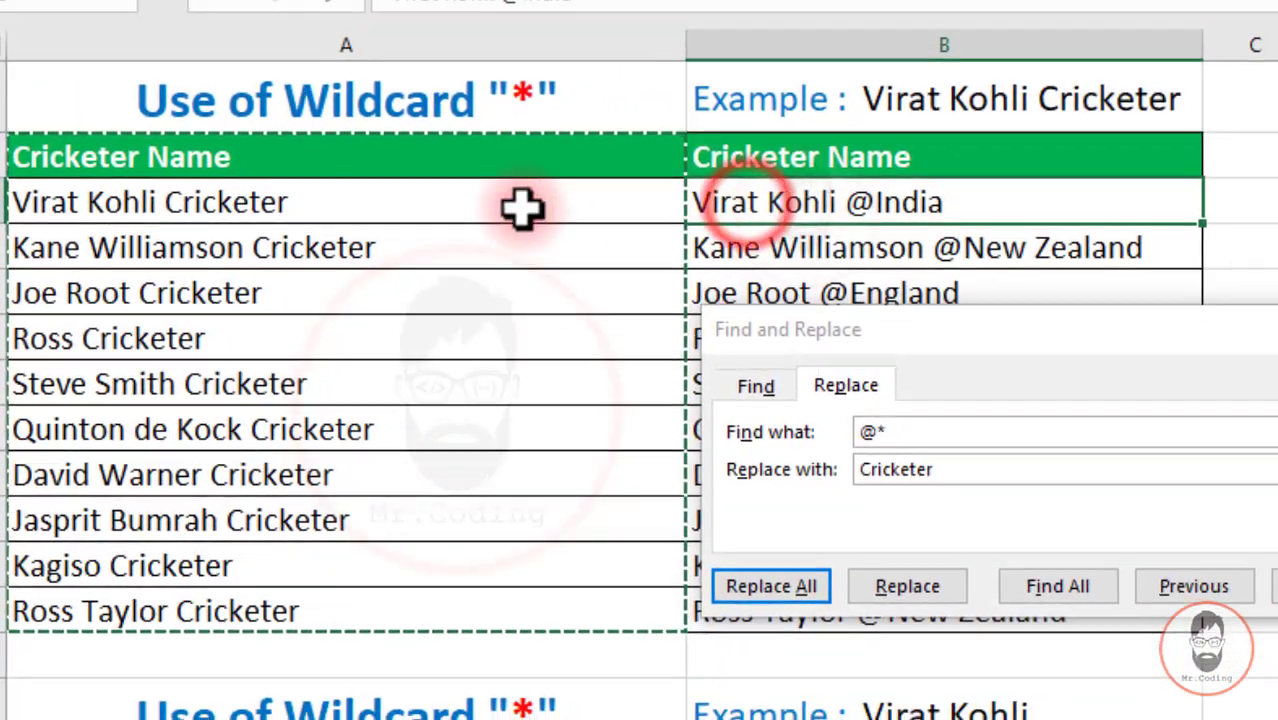
pyautogui.moveTo(720, 203); pyautogui.dragTo(723, 592)
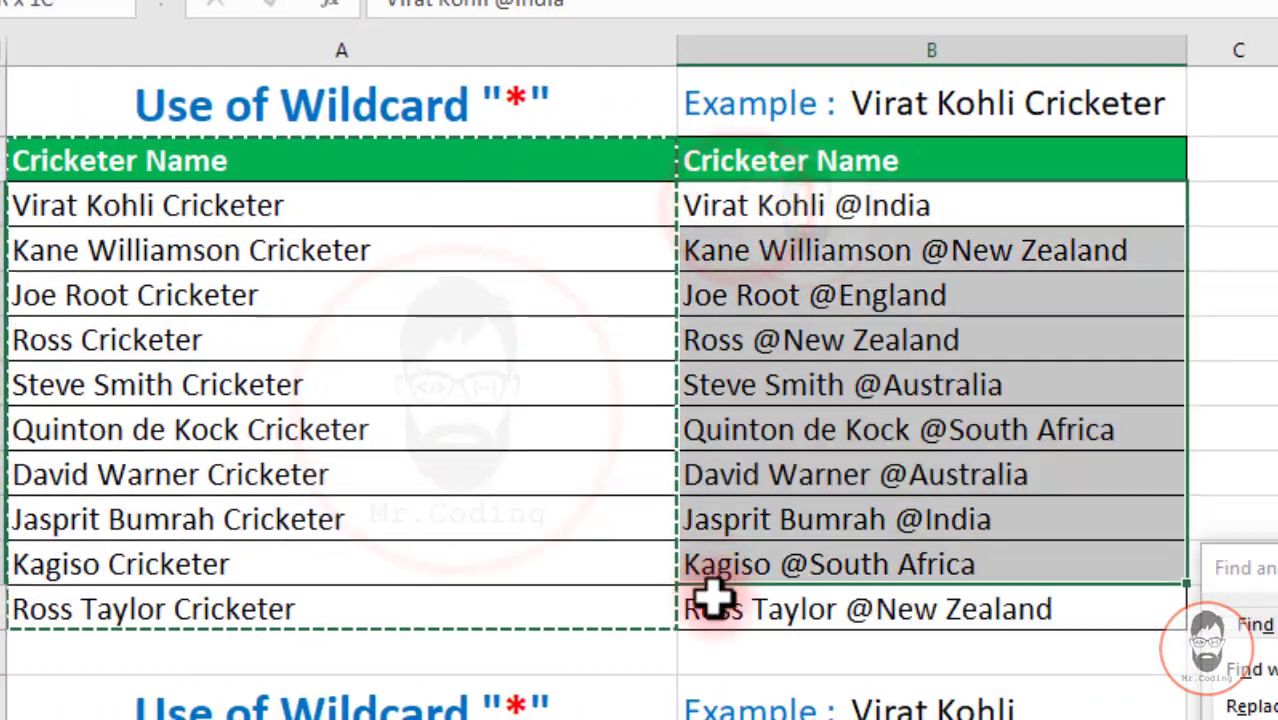
pyautogui.hotkey('ctrl', 'c')
pyautogui.click(307, 204)
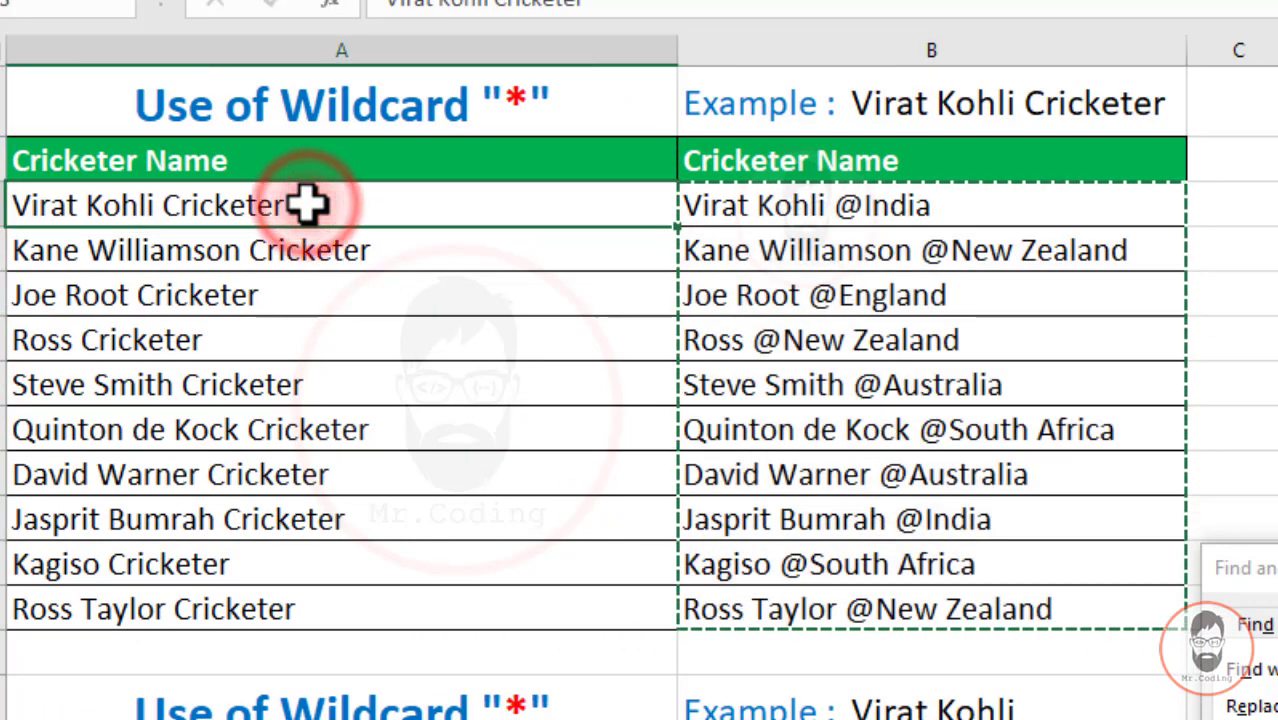
pyautogui.hotkey('ctrl', 'v')
pyautogui.click(366, 210)
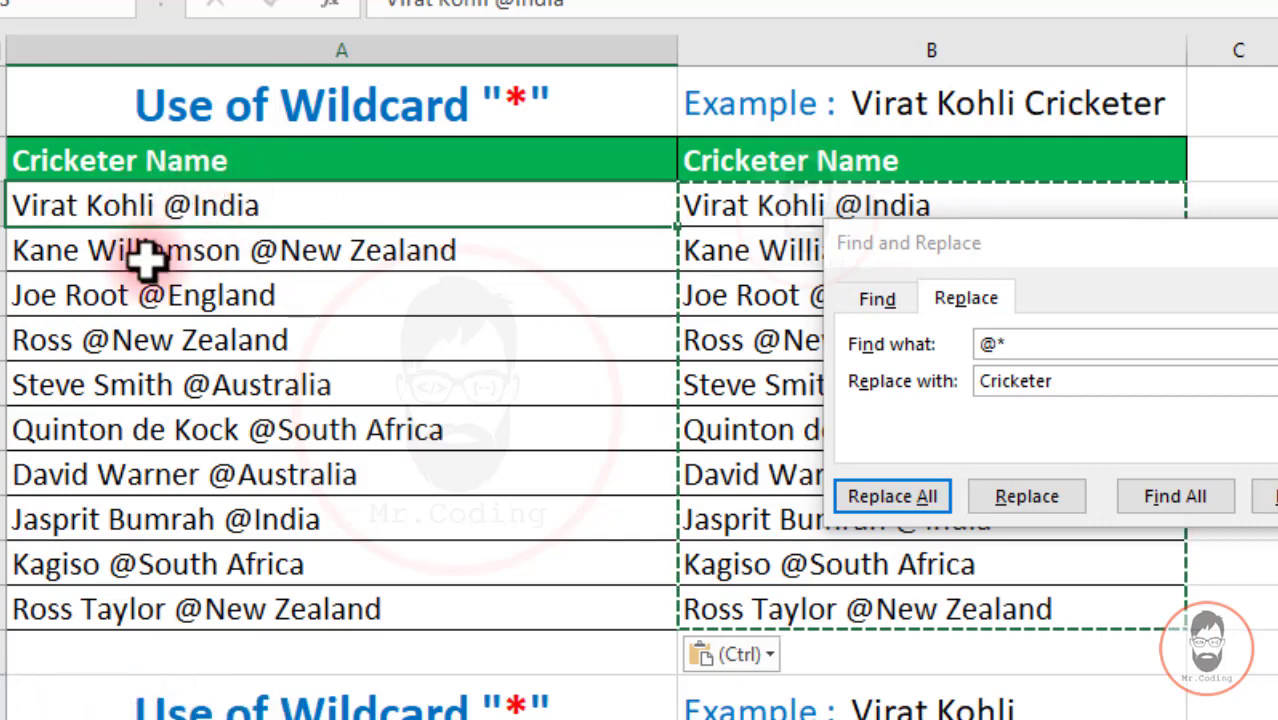
pyautogui.moveTo(296, 202); pyautogui.dragTo(342, 605)
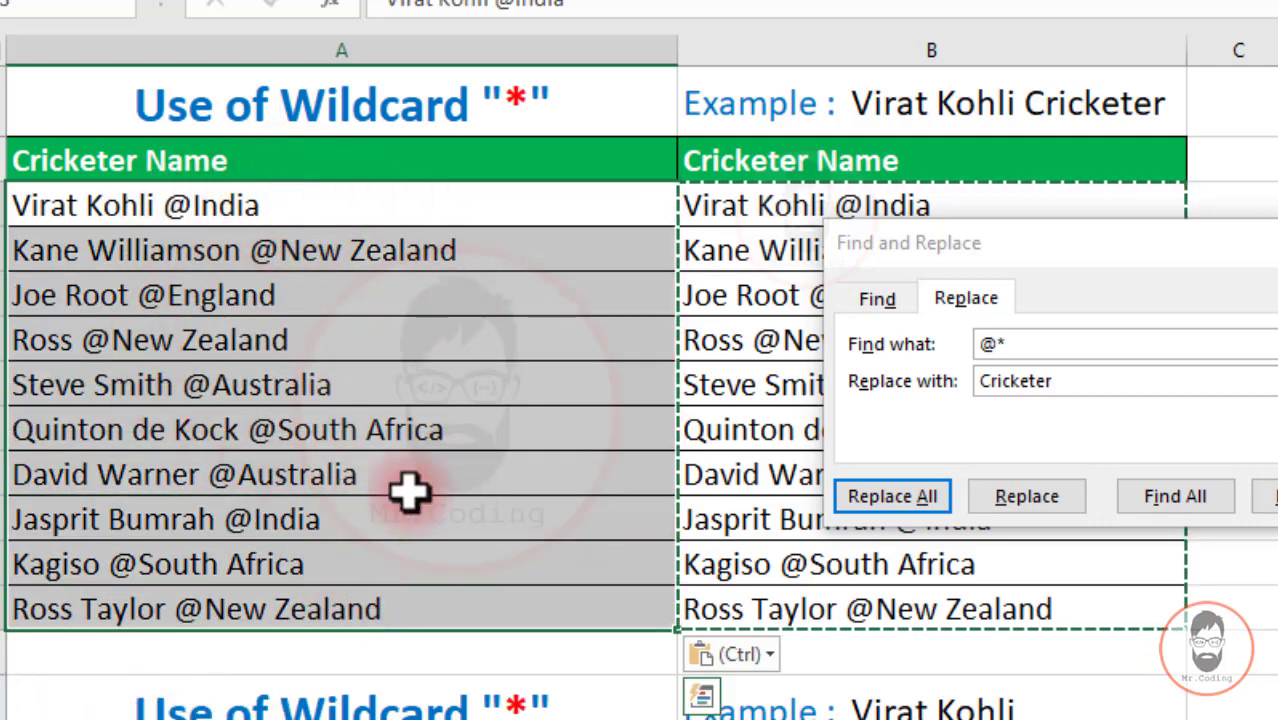
pyautogui.click(1066, 344)
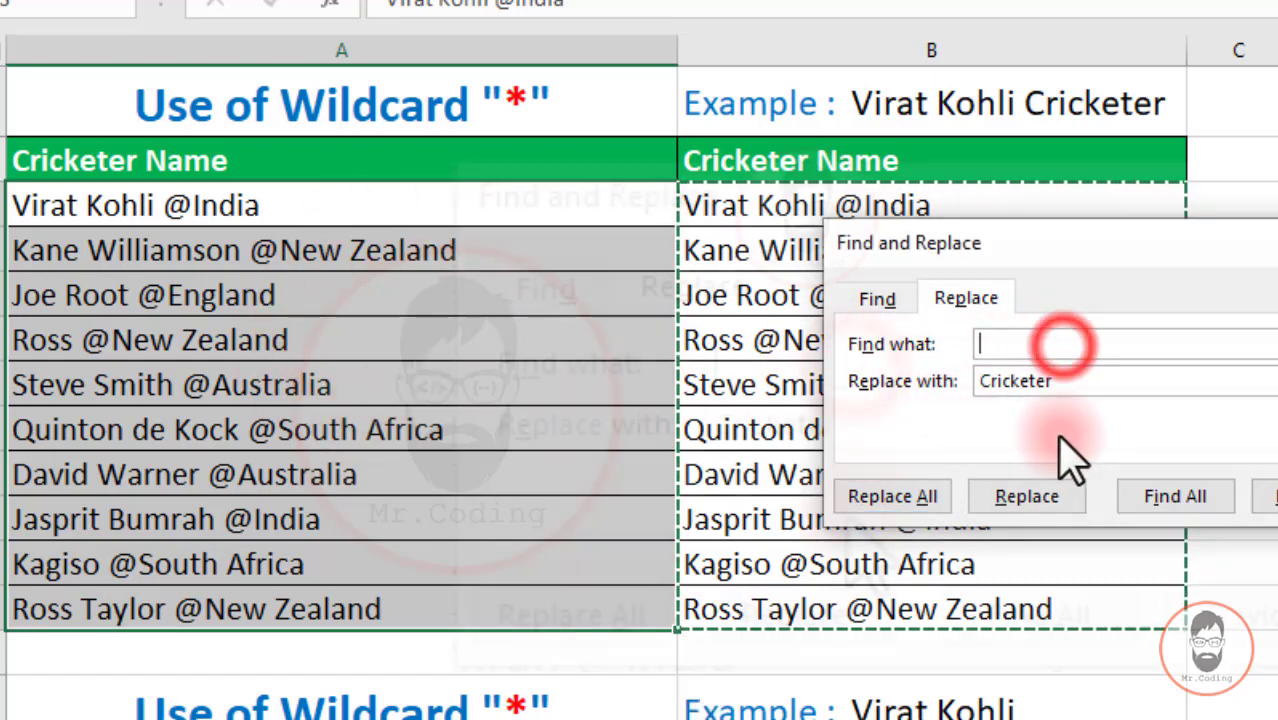
pyautogui.click(827, 365)
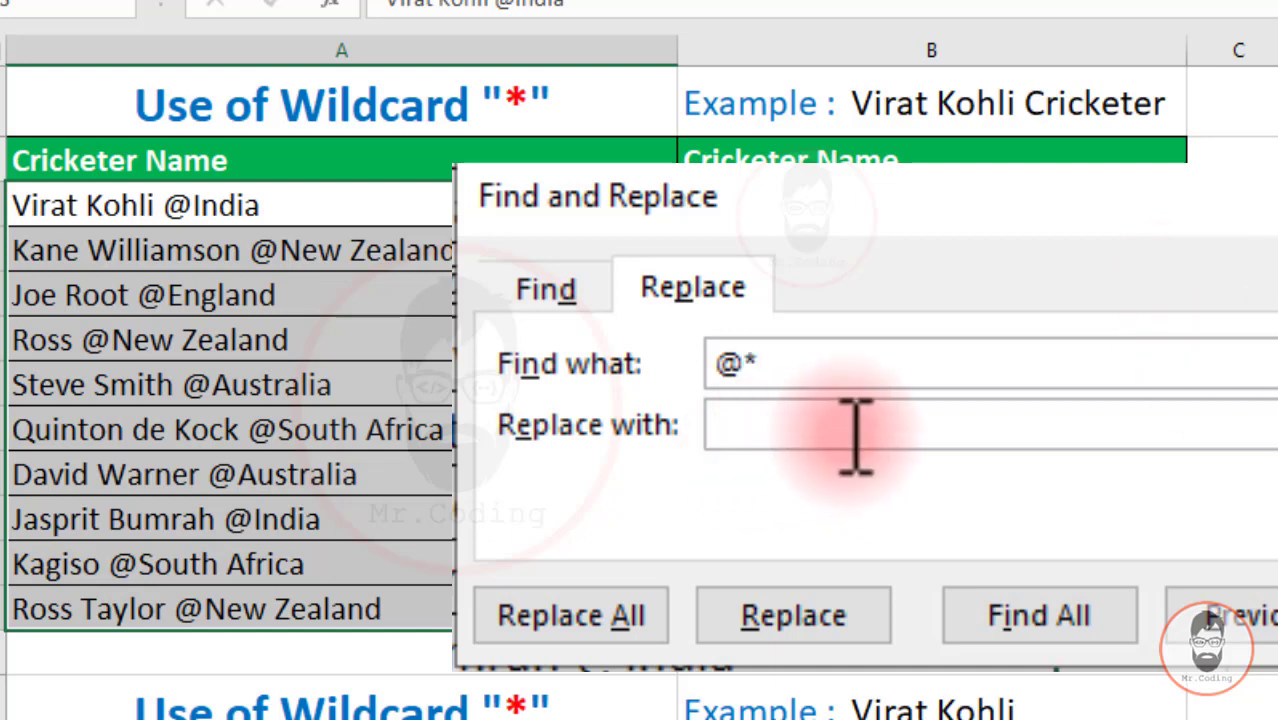
pyautogui.click(812, 422)
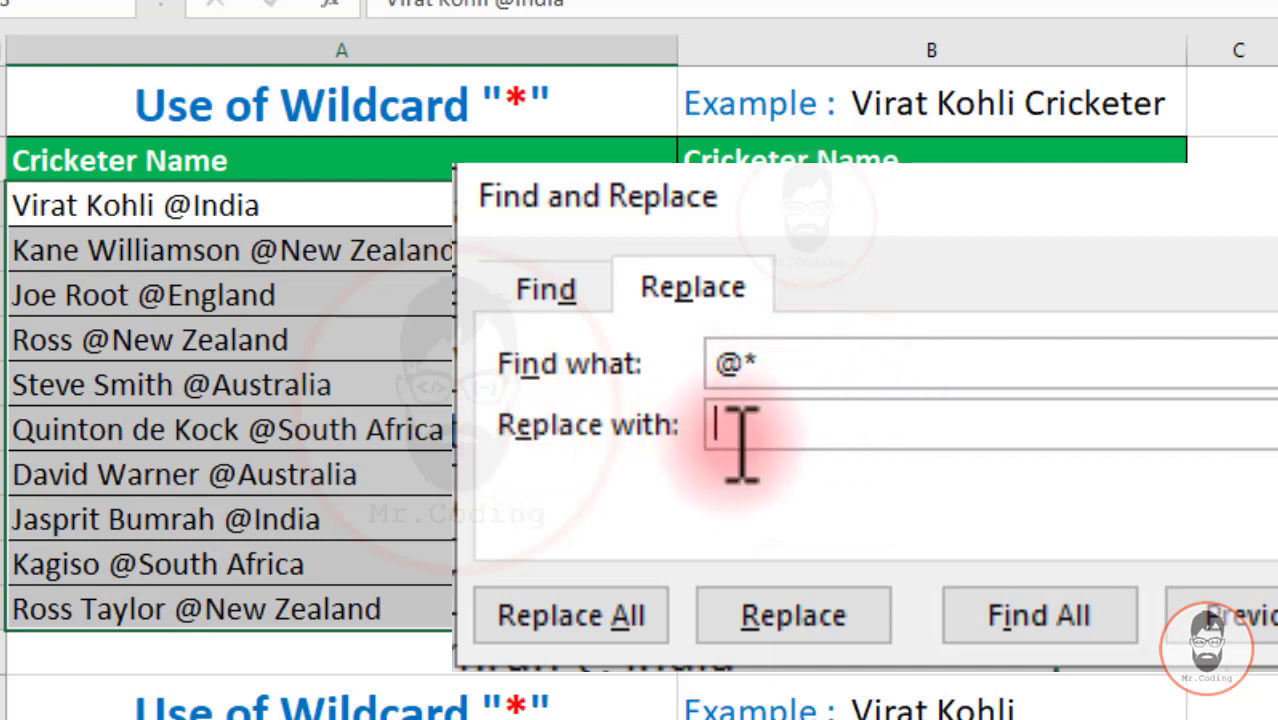
pyautogui.click(594, 614)
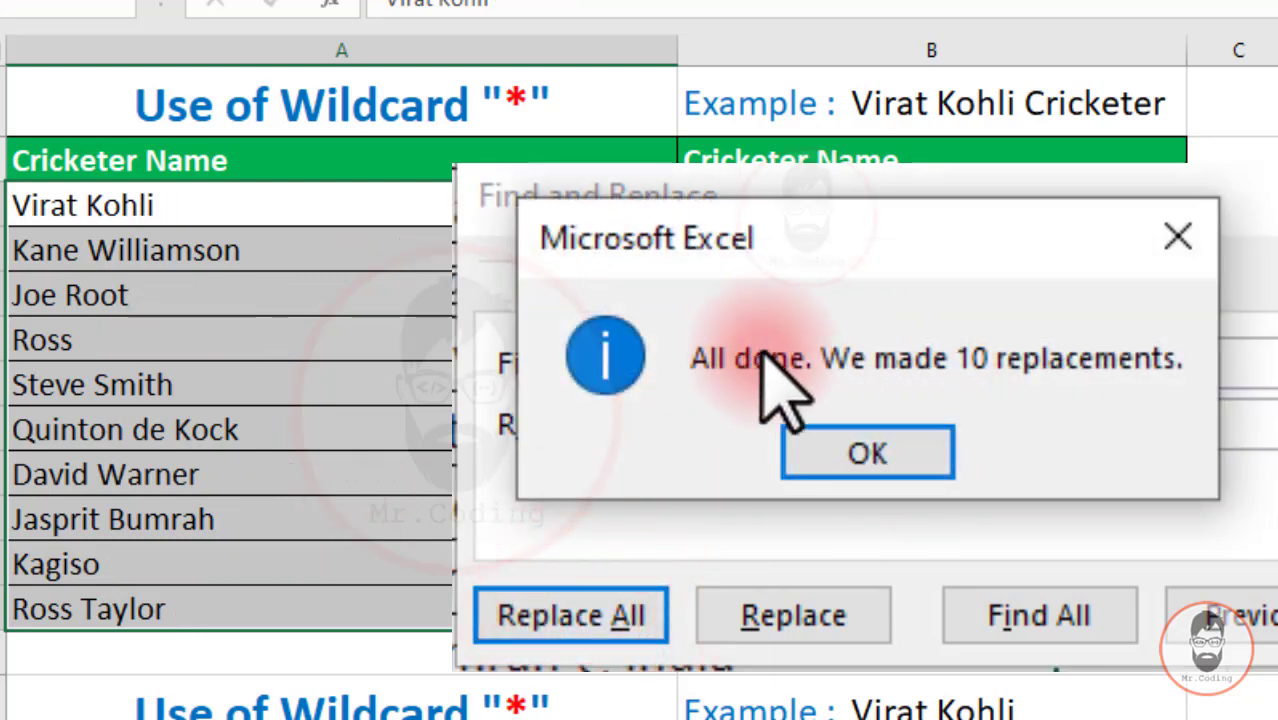
pyautogui.click(866, 453)
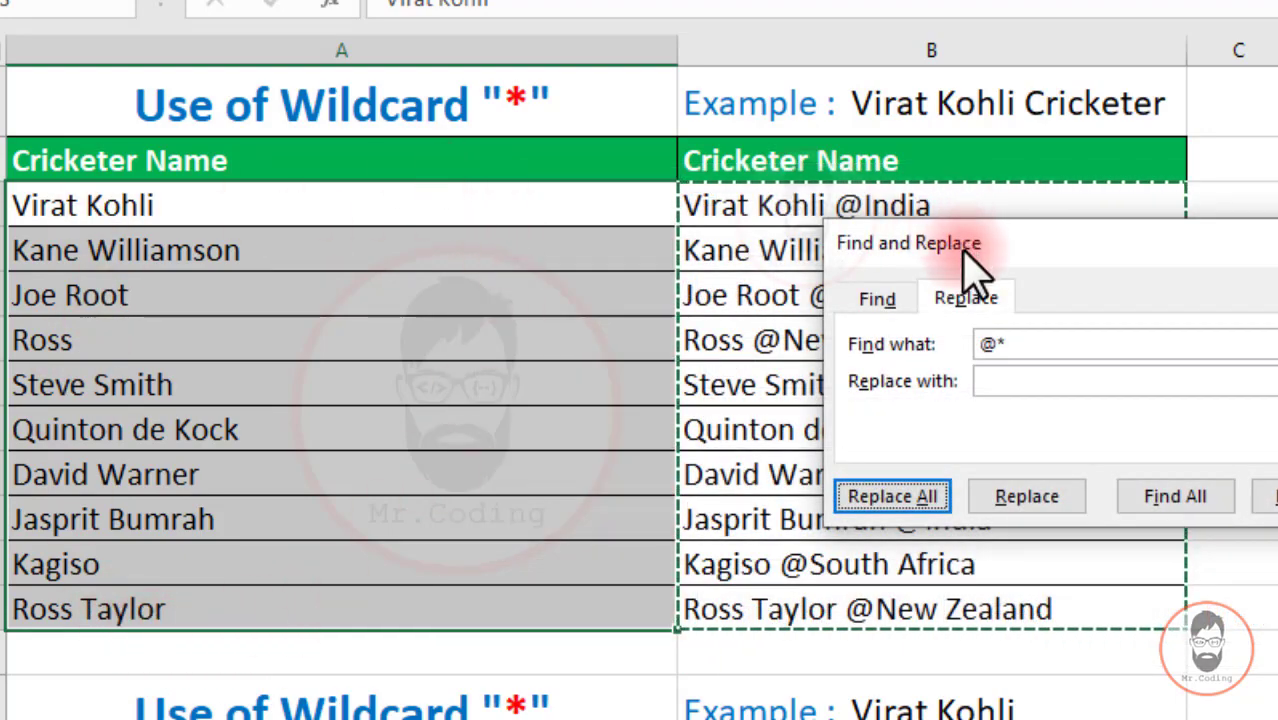
# Step: Copy the second Cricketer Name list with its header into column B and autofit that column's width
pyautogui.moveTo(962, 248); pyautogui.dragTo(1214, 248)
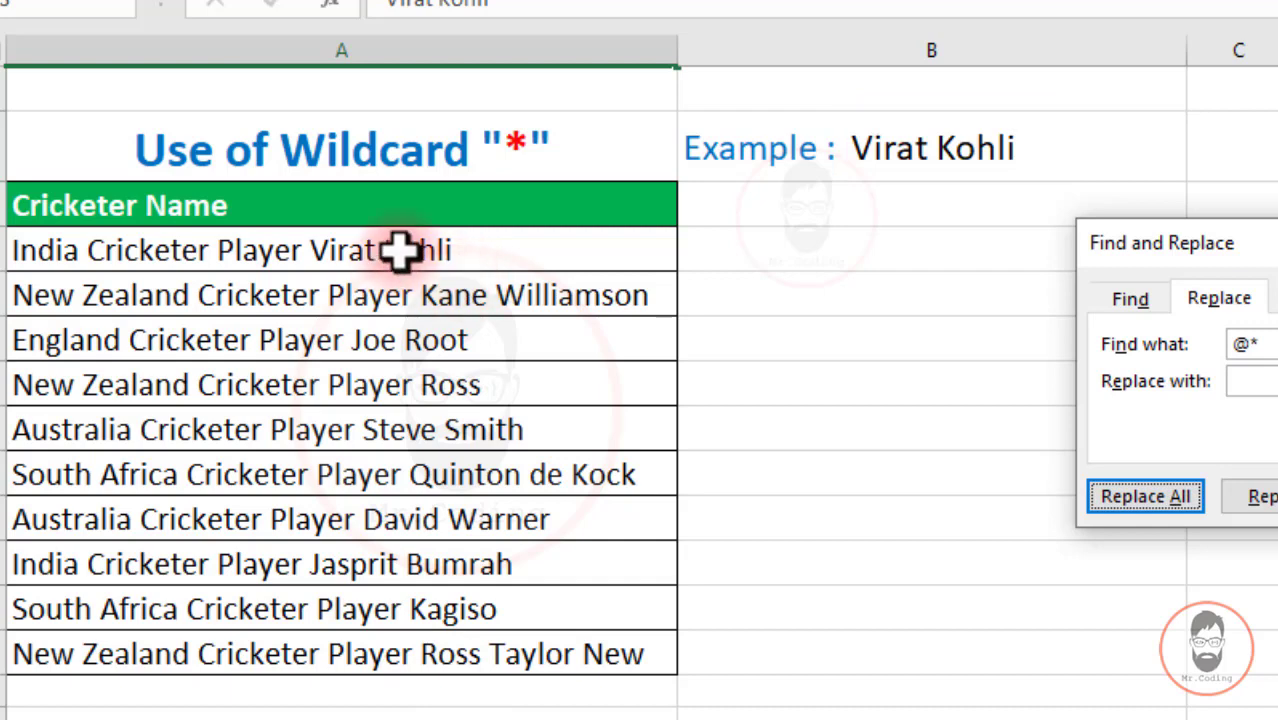
pyautogui.moveTo(468, 207); pyautogui.dragTo(536, 656)
pyautogui.hotkey('ctrl', 'c')
pyautogui.click(752, 218)
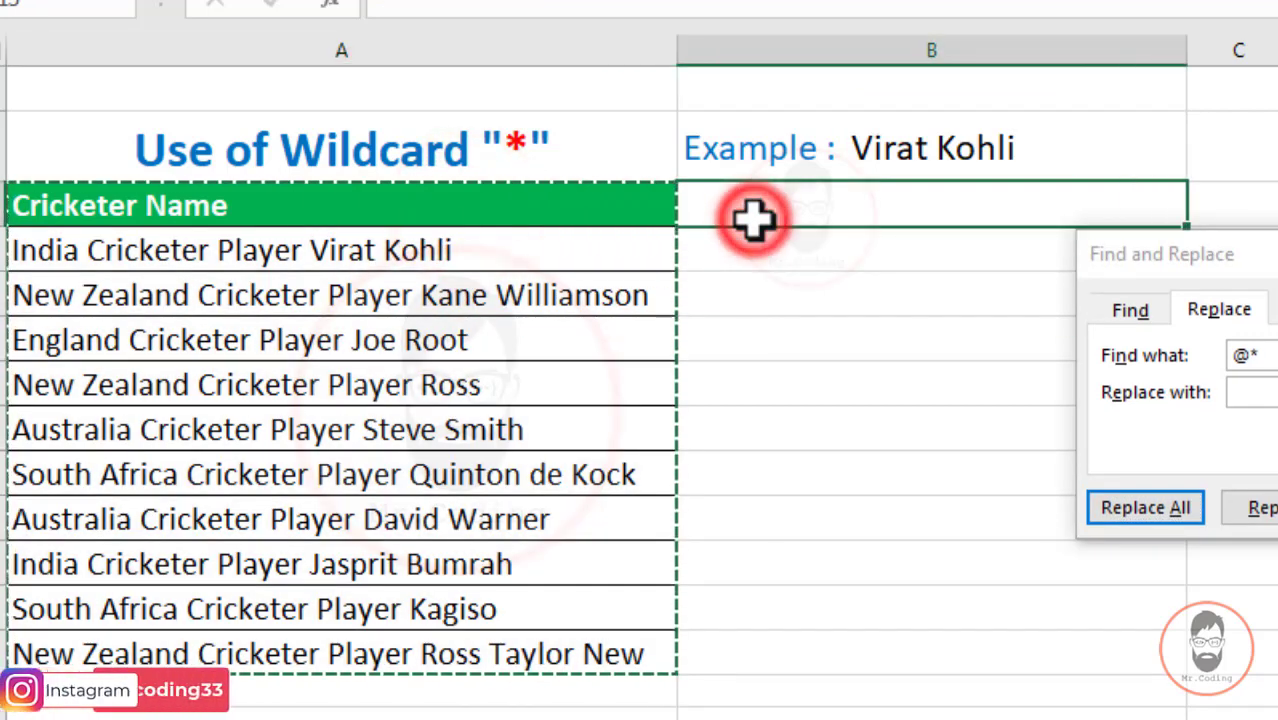
pyautogui.hotkey('ctrl', 'v')
pyautogui.doubleClick(1189, 60)
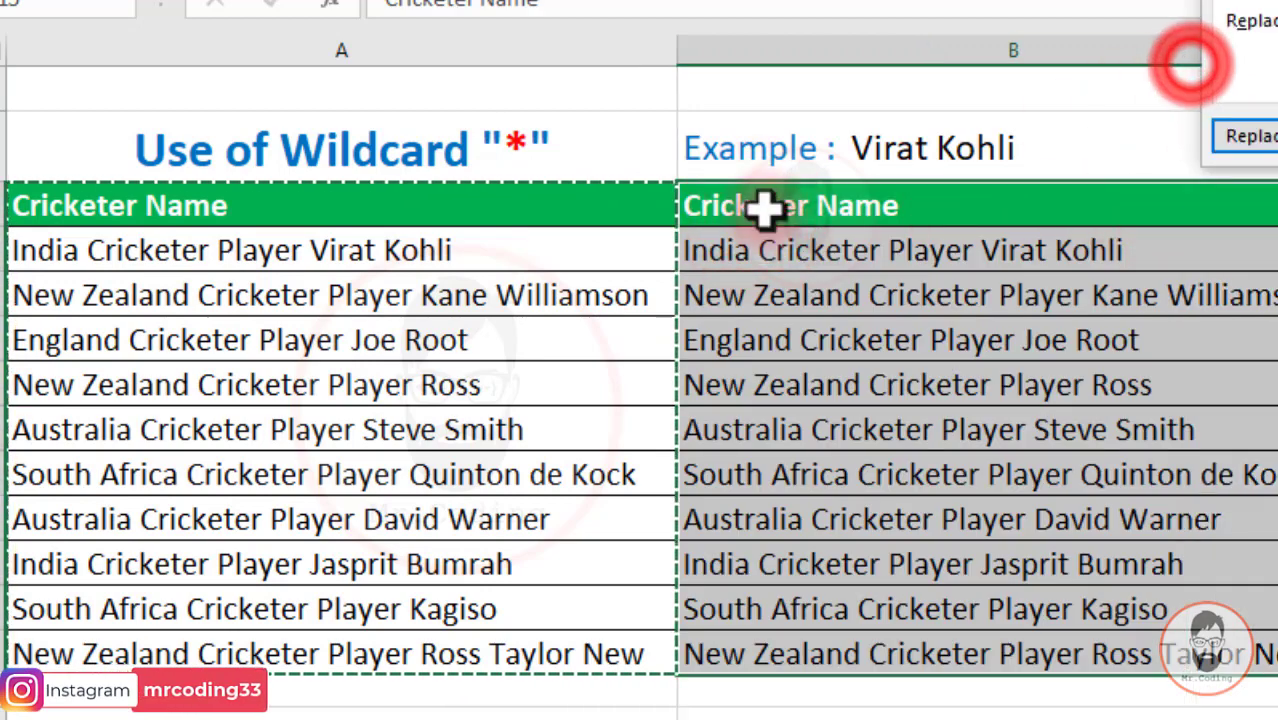
# Step: Remove everything up to and including "Player" from column A's second name list by replacing all "*Player" matches with nothing
pyautogui.moveTo(437, 245); pyautogui.dragTo(452, 652)
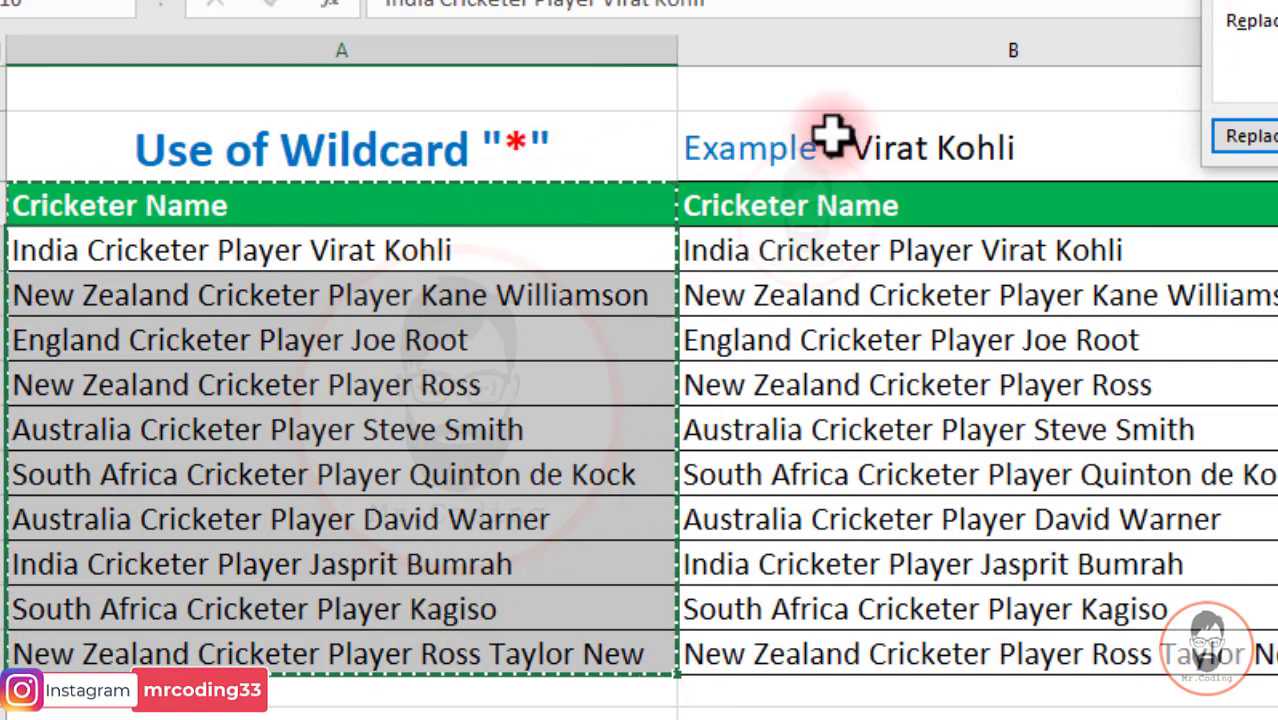
pyautogui.moveTo(1277, 2); pyautogui.dragTo(828, 276)
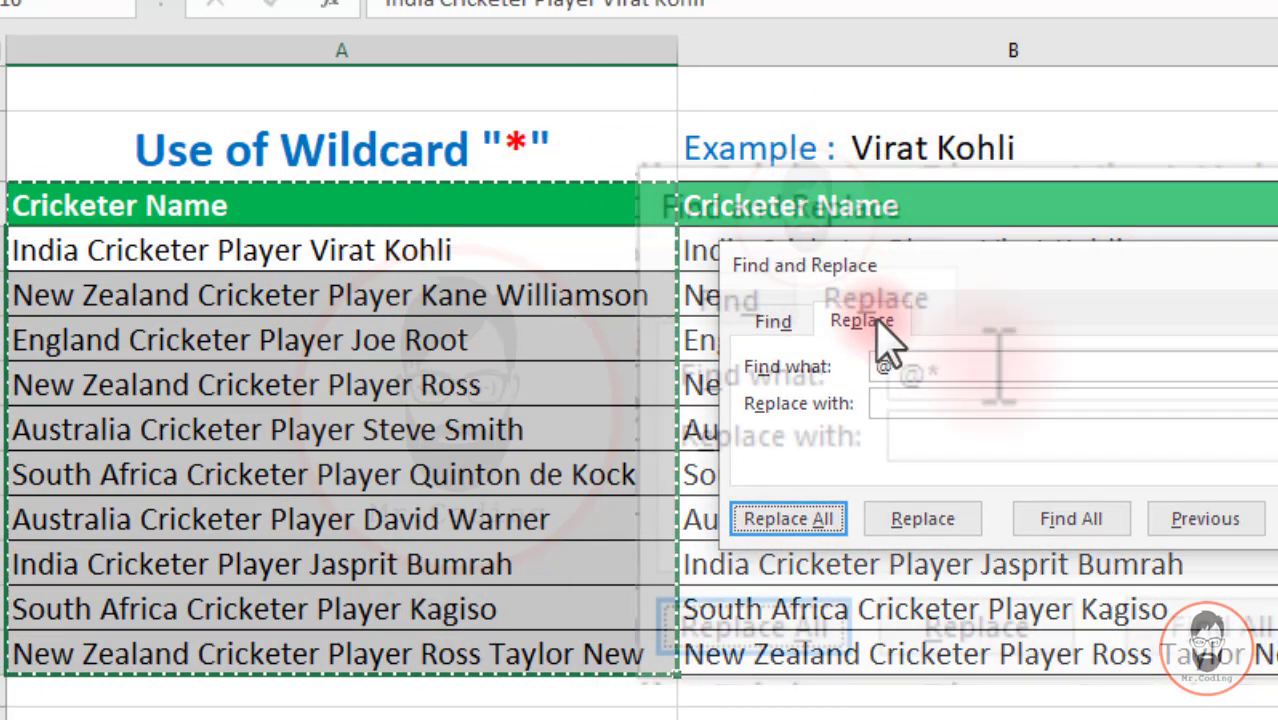
pyautogui.moveTo(1000, 375); pyautogui.dragTo(731, 357)
pyautogui.press('BackSpace')
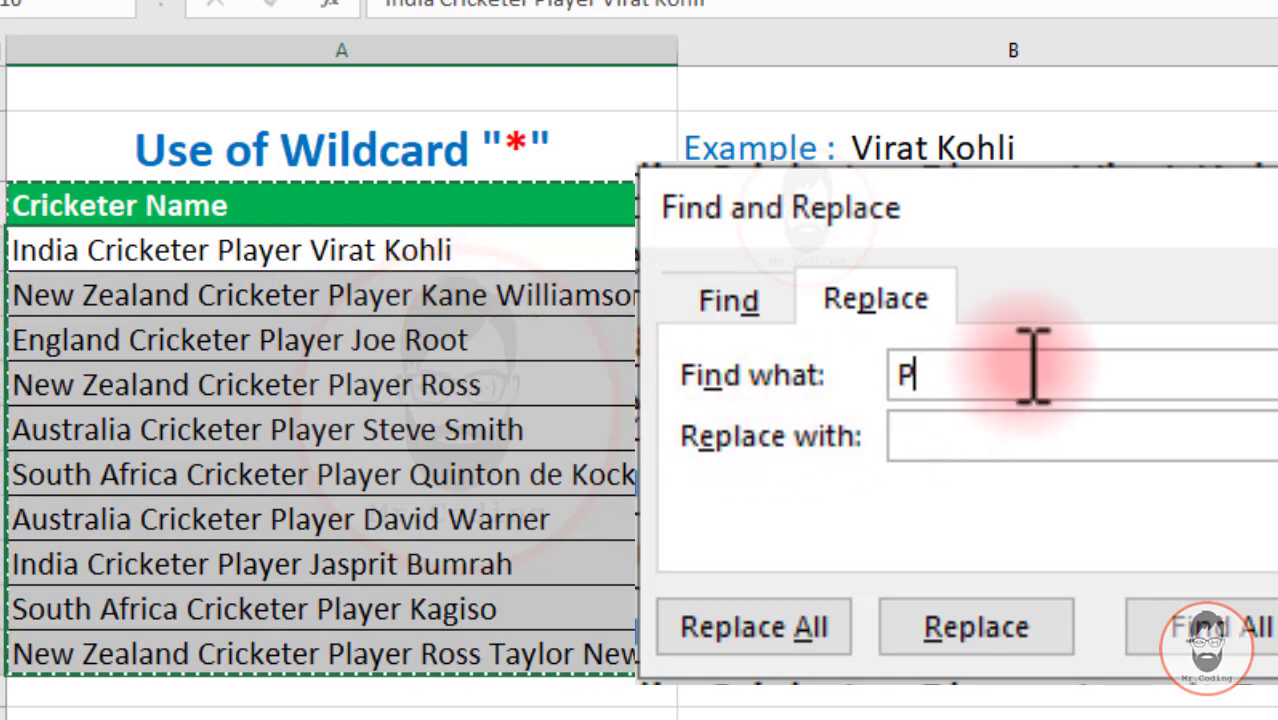
pyautogui.write('layer')
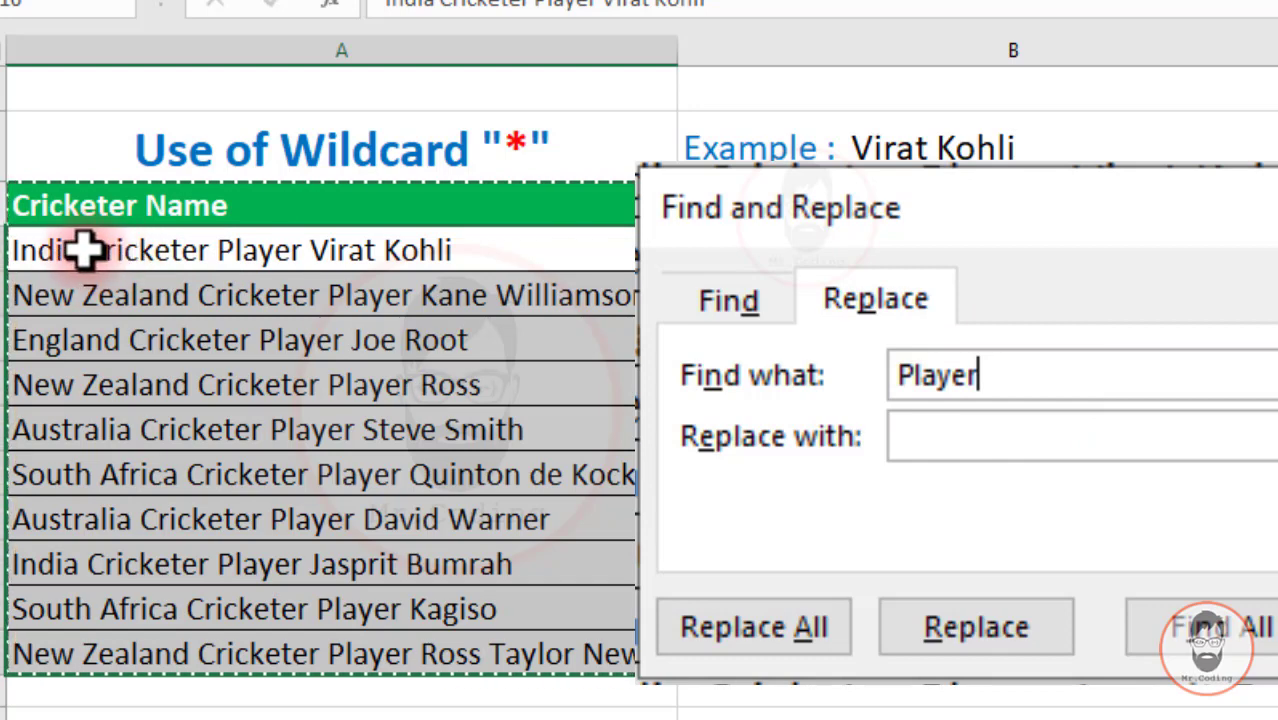
pyautogui.click(916, 376)
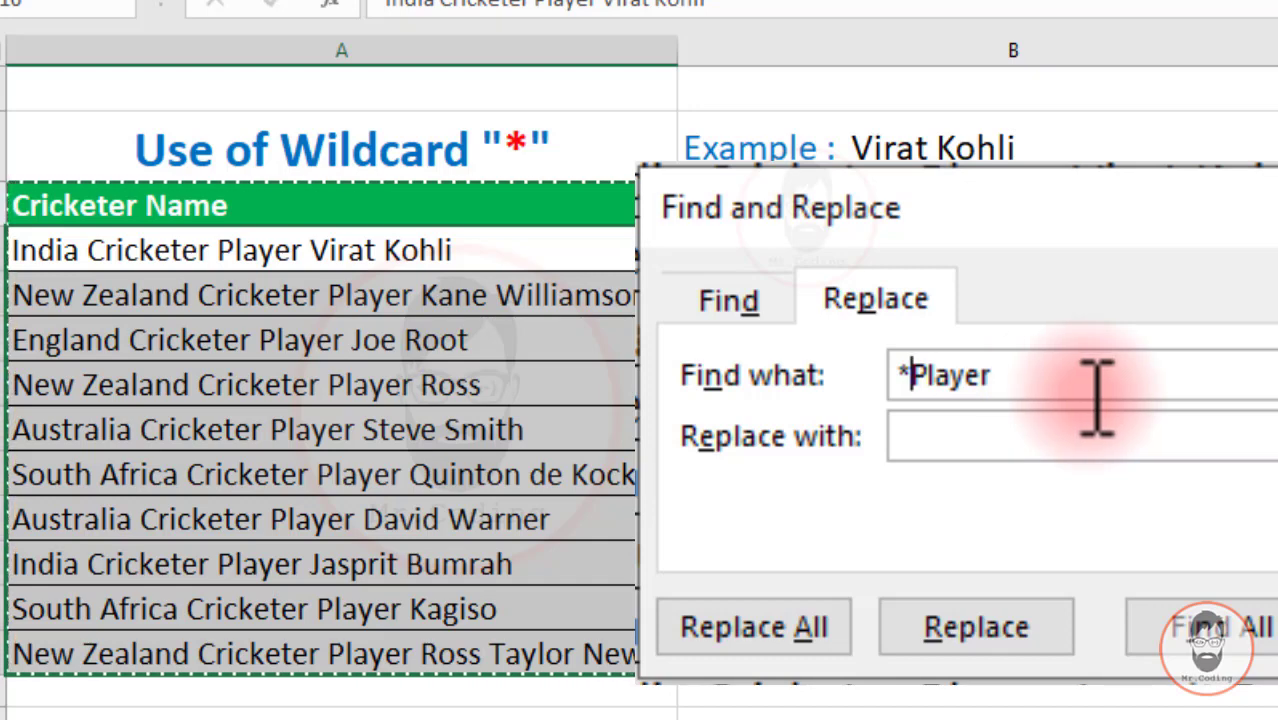
pyautogui.moveTo(994, 378); pyautogui.dragTo(912, 385)
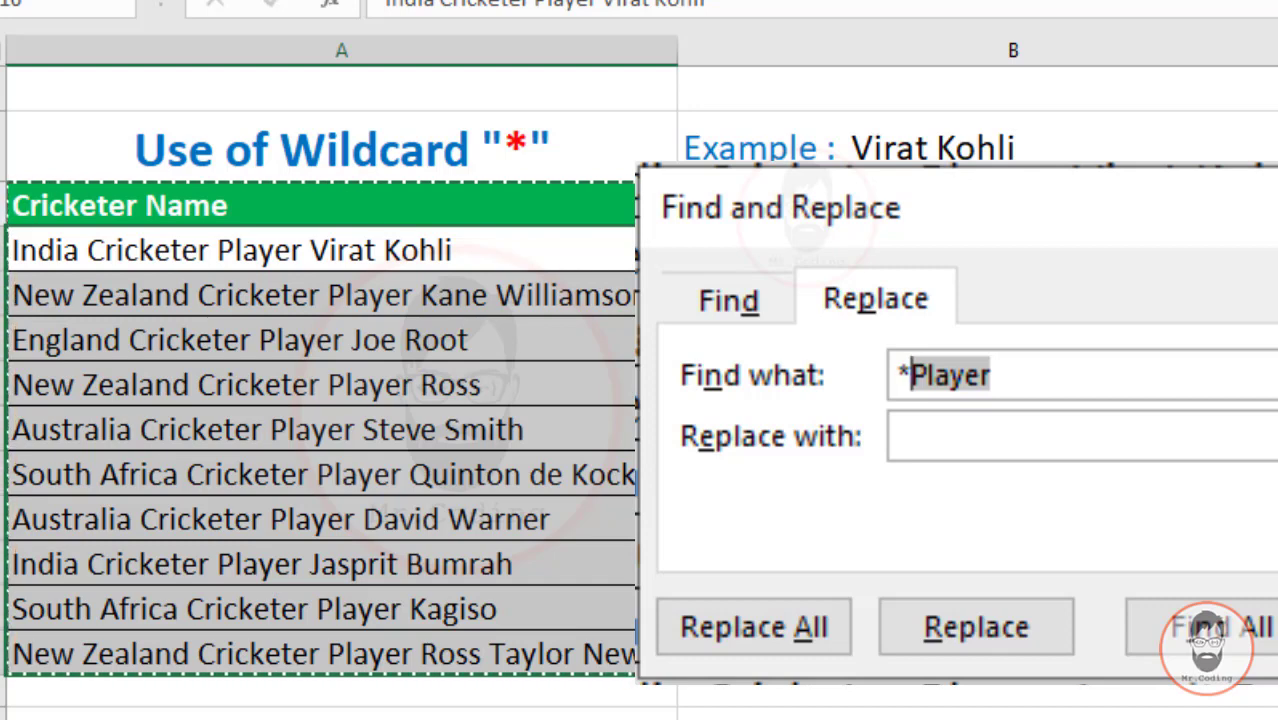
pyautogui.click(1100, 432)
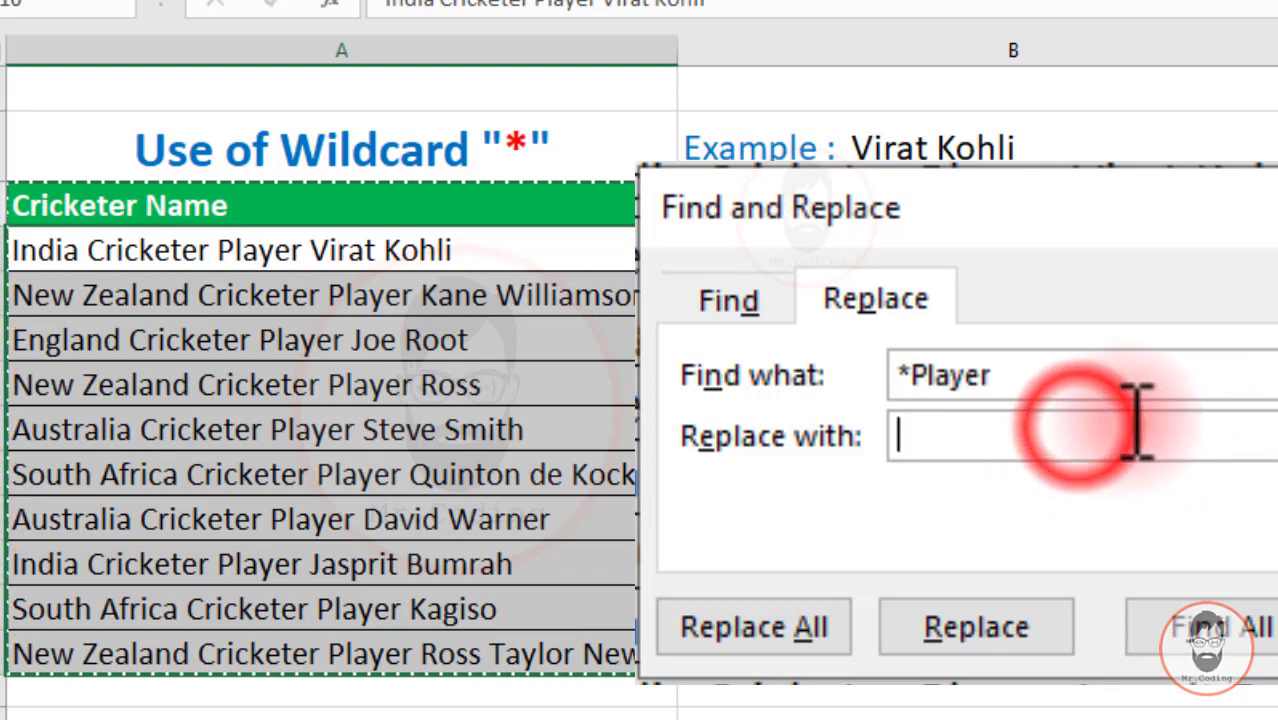
pyautogui.click(770, 627)
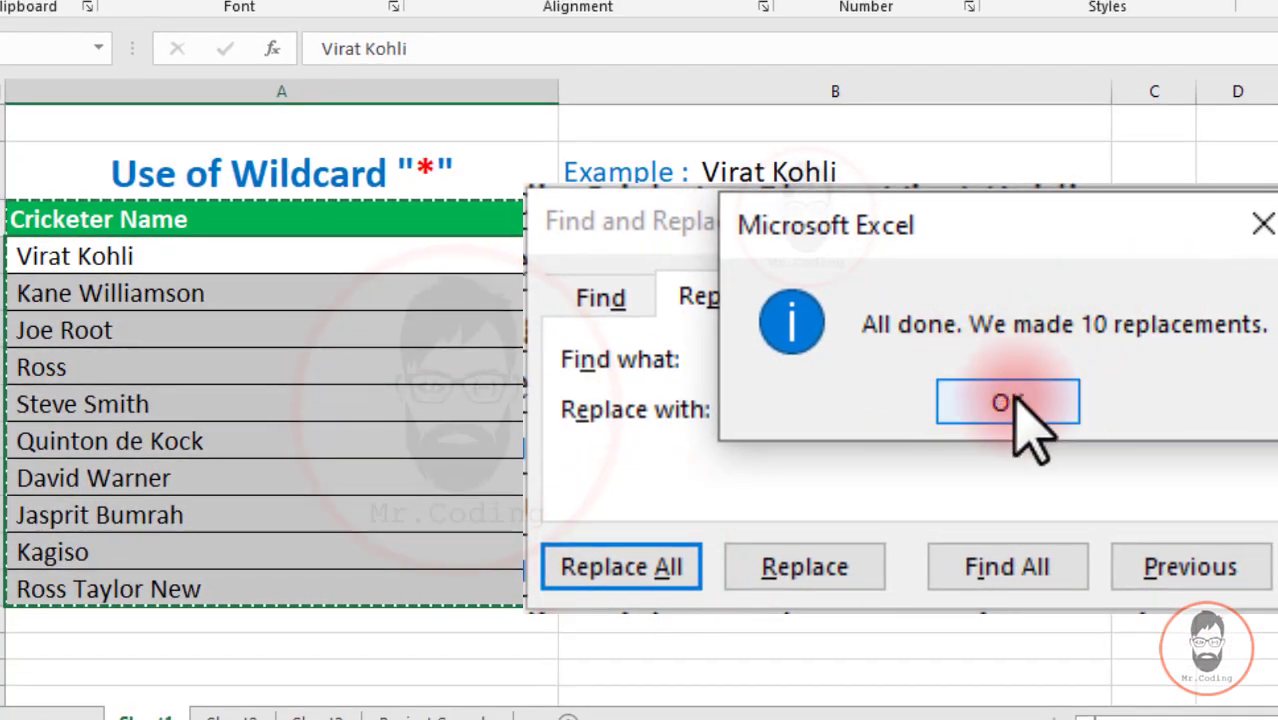
pyautogui.click(1005, 402)
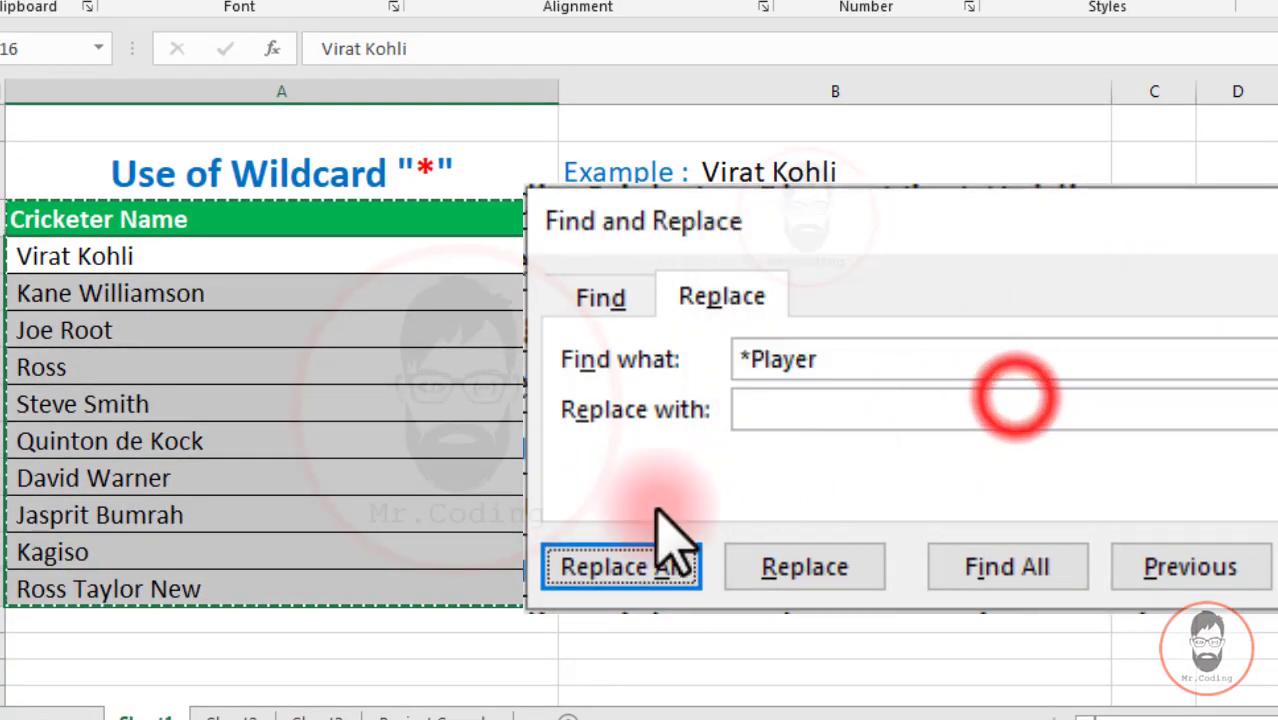
pyautogui.click(360, 390)
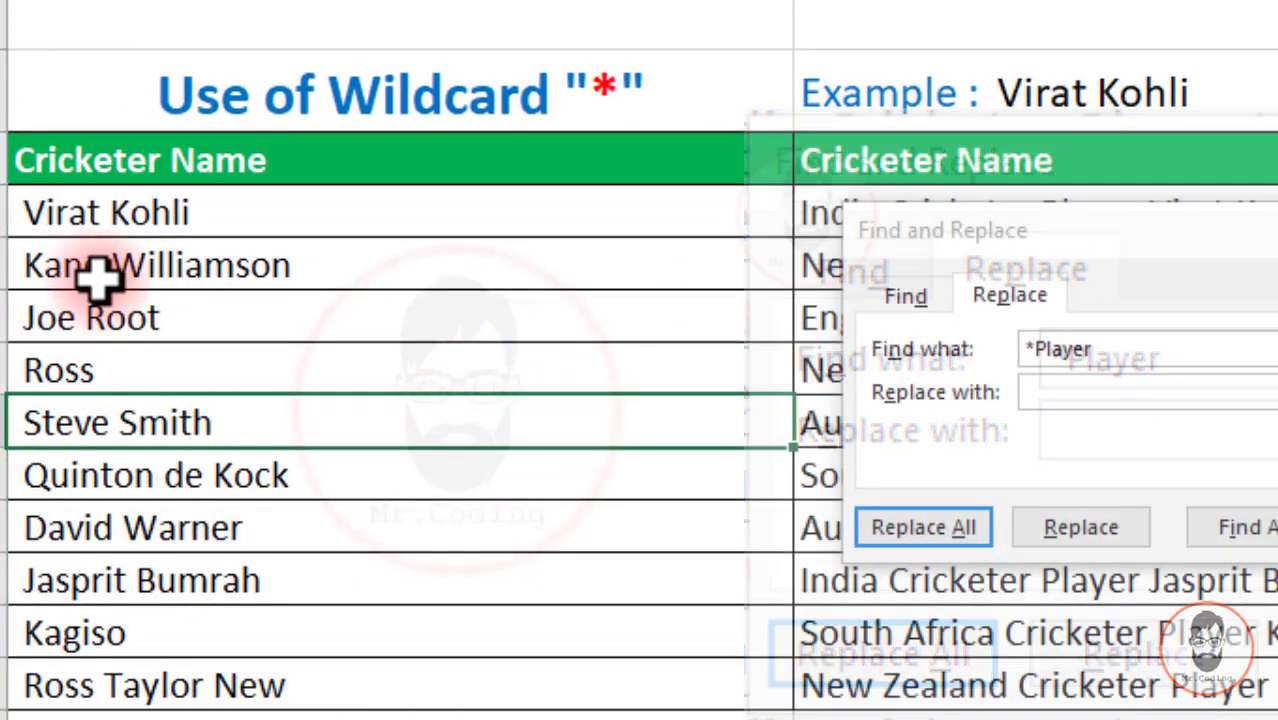
# Step: Undo the last replacement and strip column A's player names again, replacing all "*Player " matches, with a trailing space, with nothing
pyautogui.moveTo(955, 232); pyautogui.dragTo(893, 404)
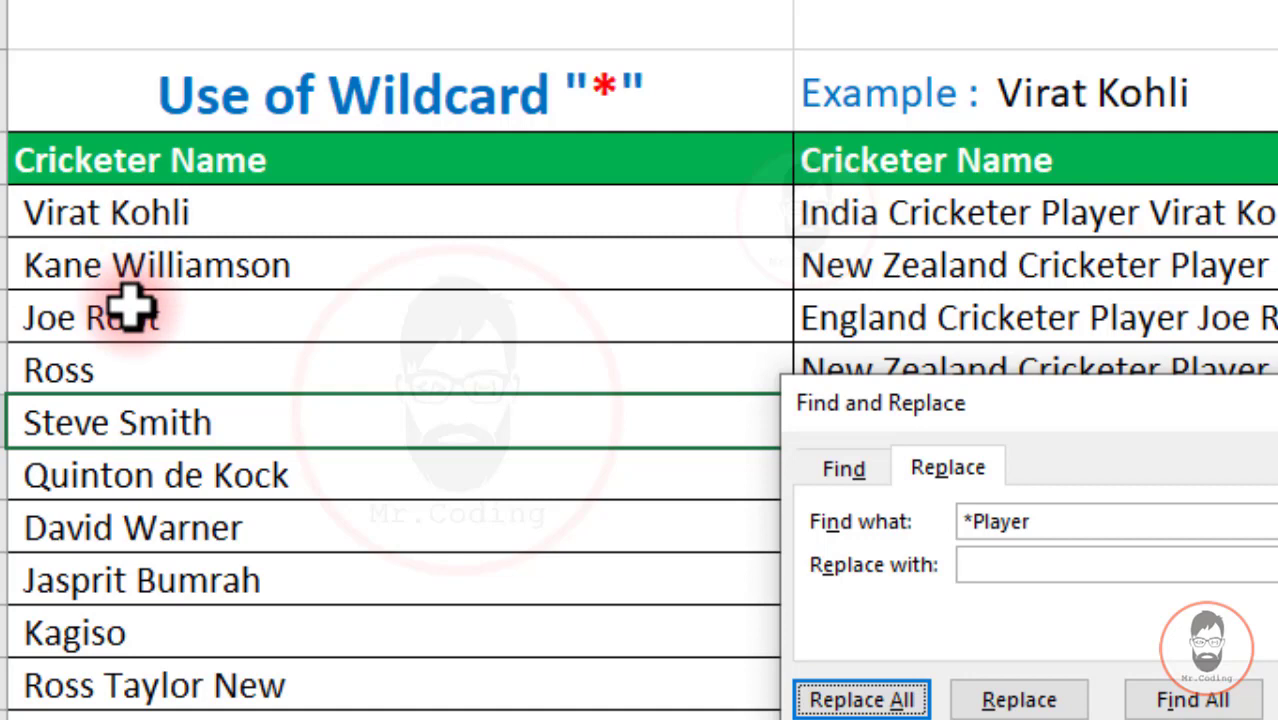
pyautogui.click(157, 264)
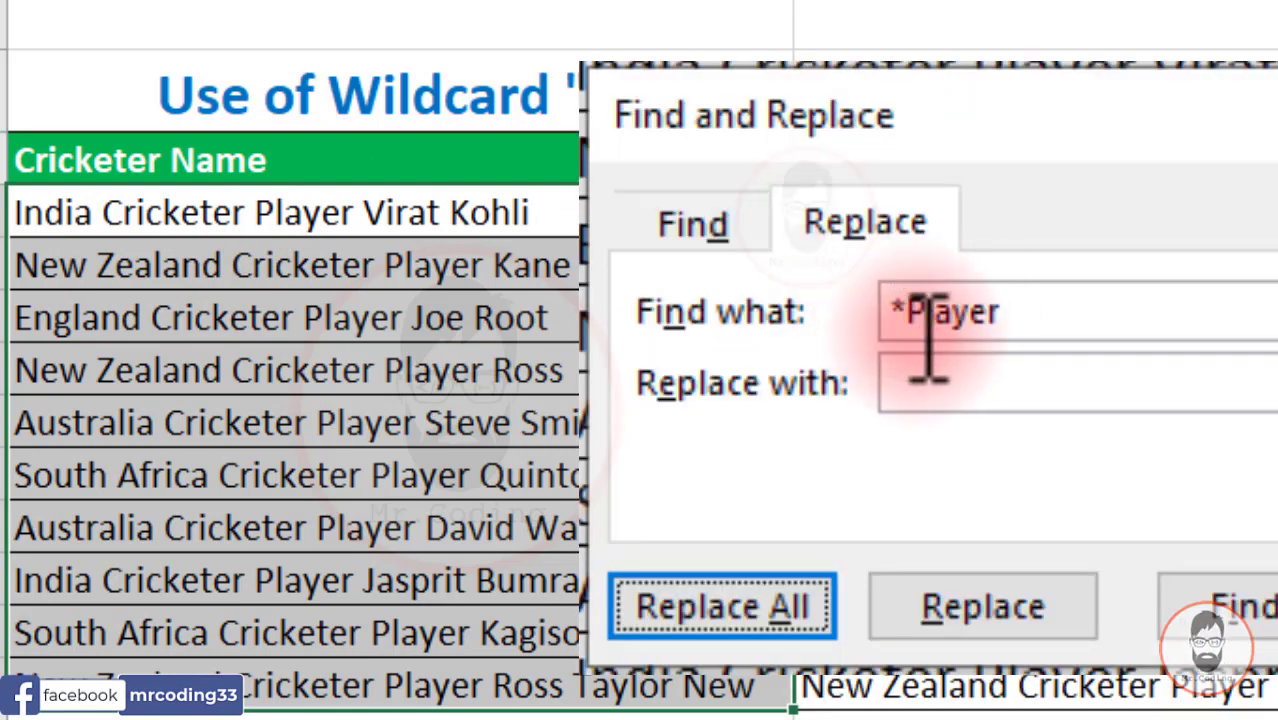
pyautogui.click(1035, 312)
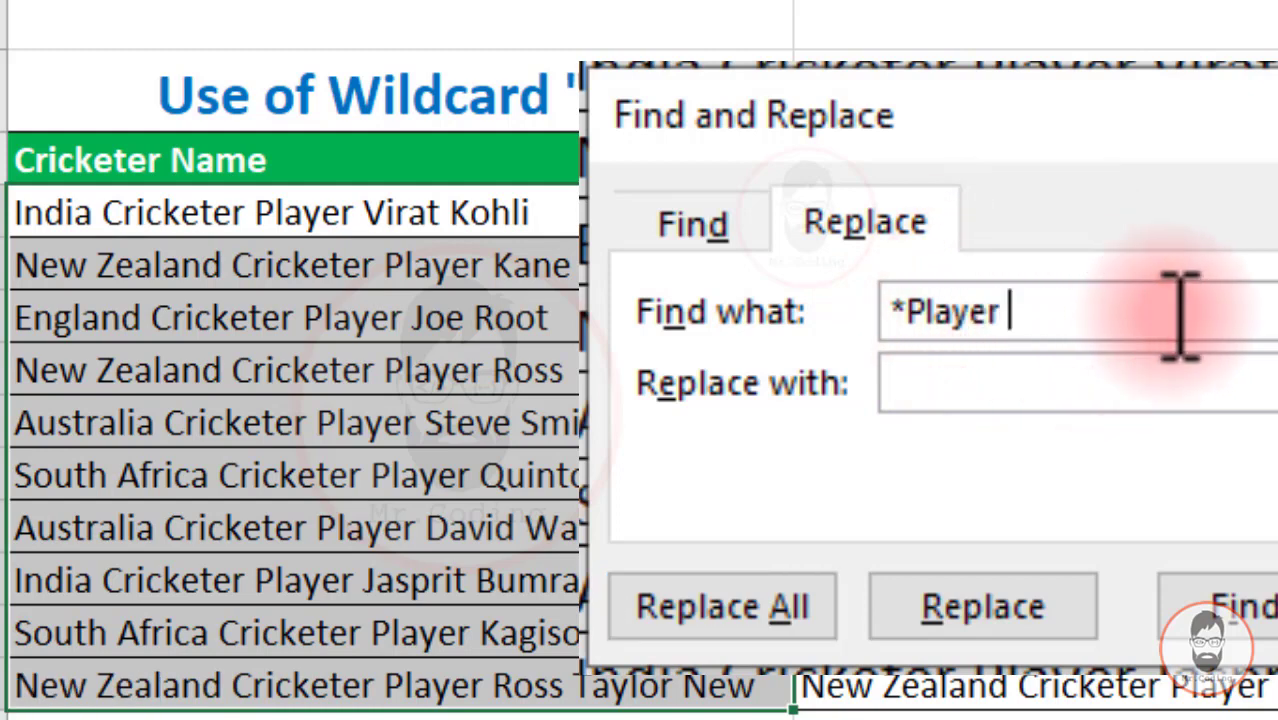
pyautogui.click(916, 308)
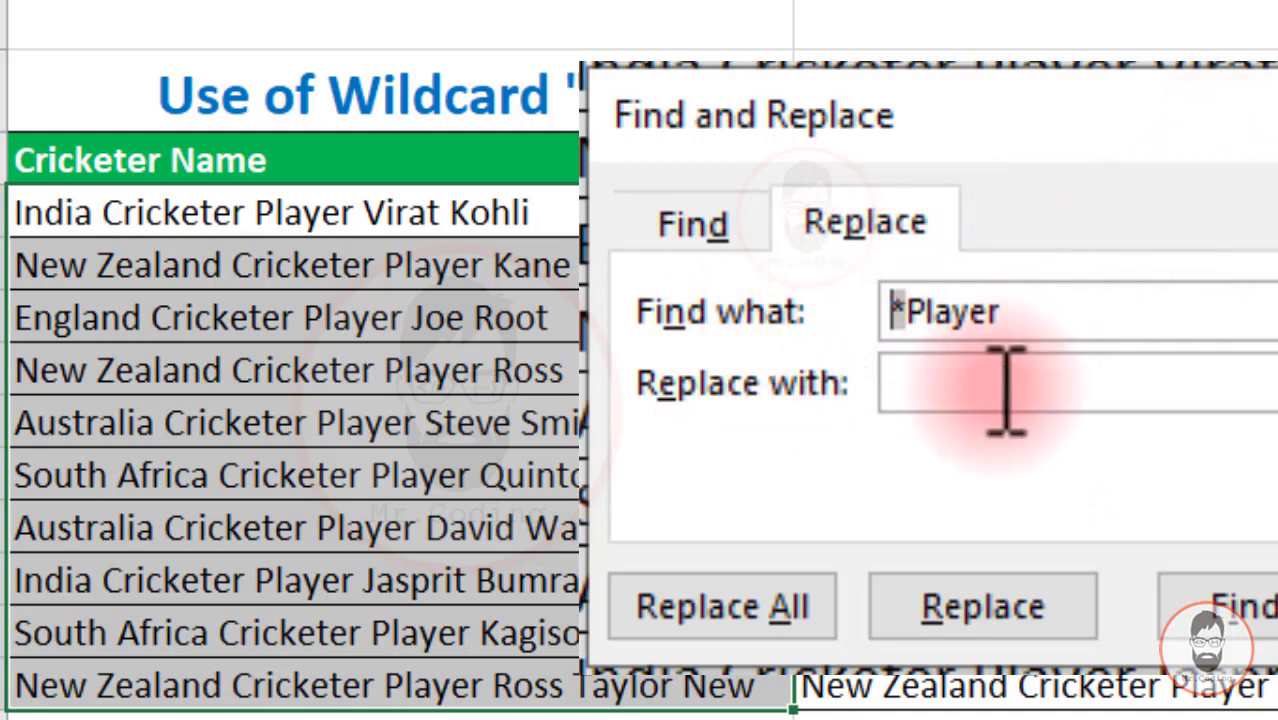
pyautogui.click(1095, 388)
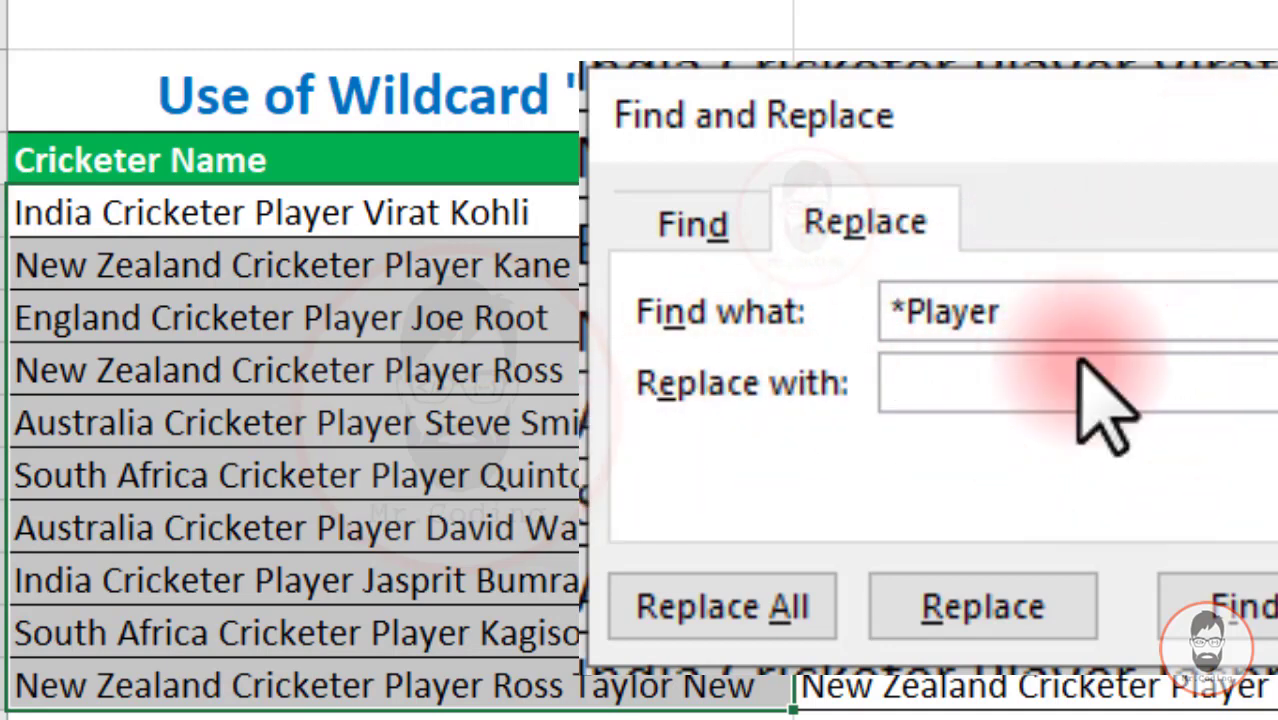
pyautogui.click(762, 606)
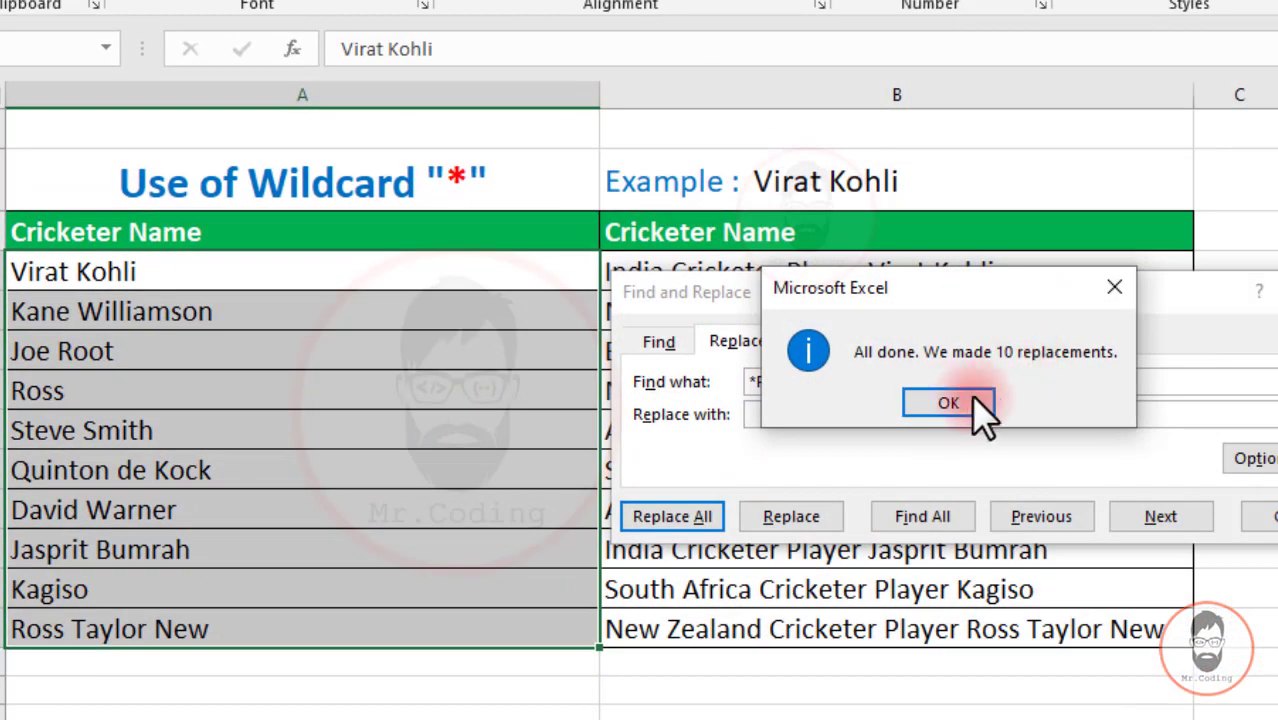
pyautogui.click(949, 399)
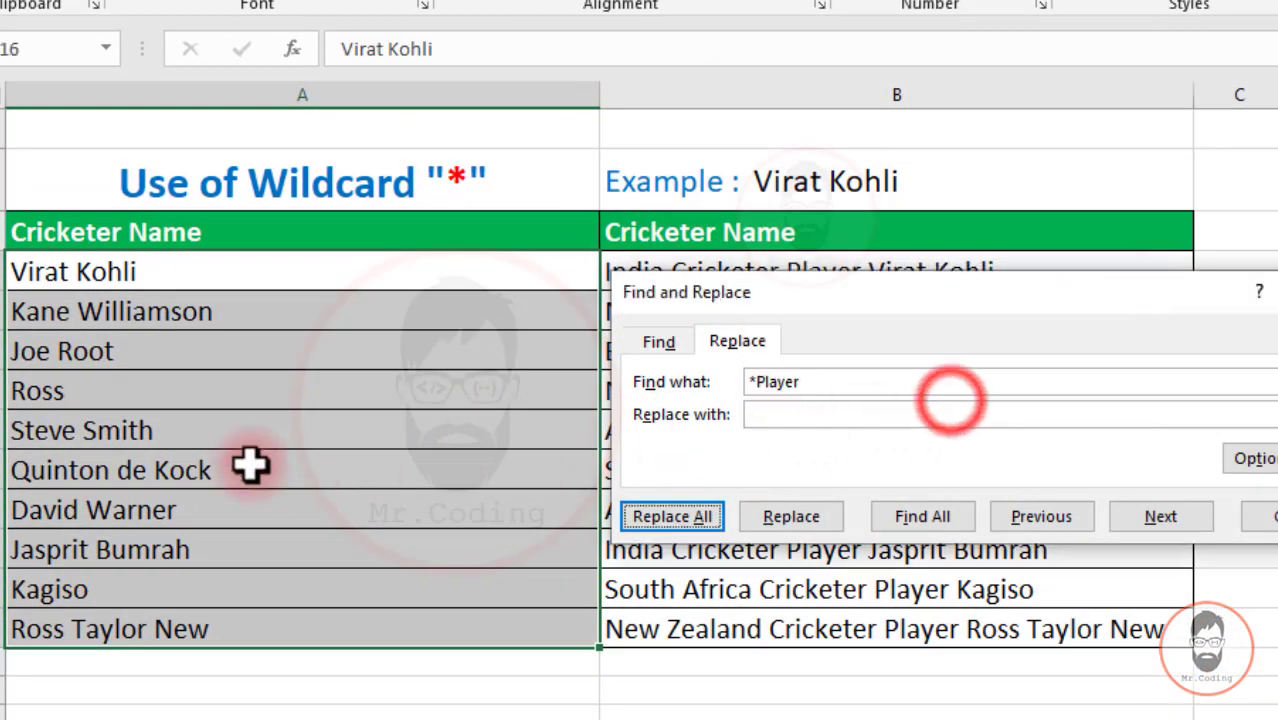
pyautogui.click(145, 300)
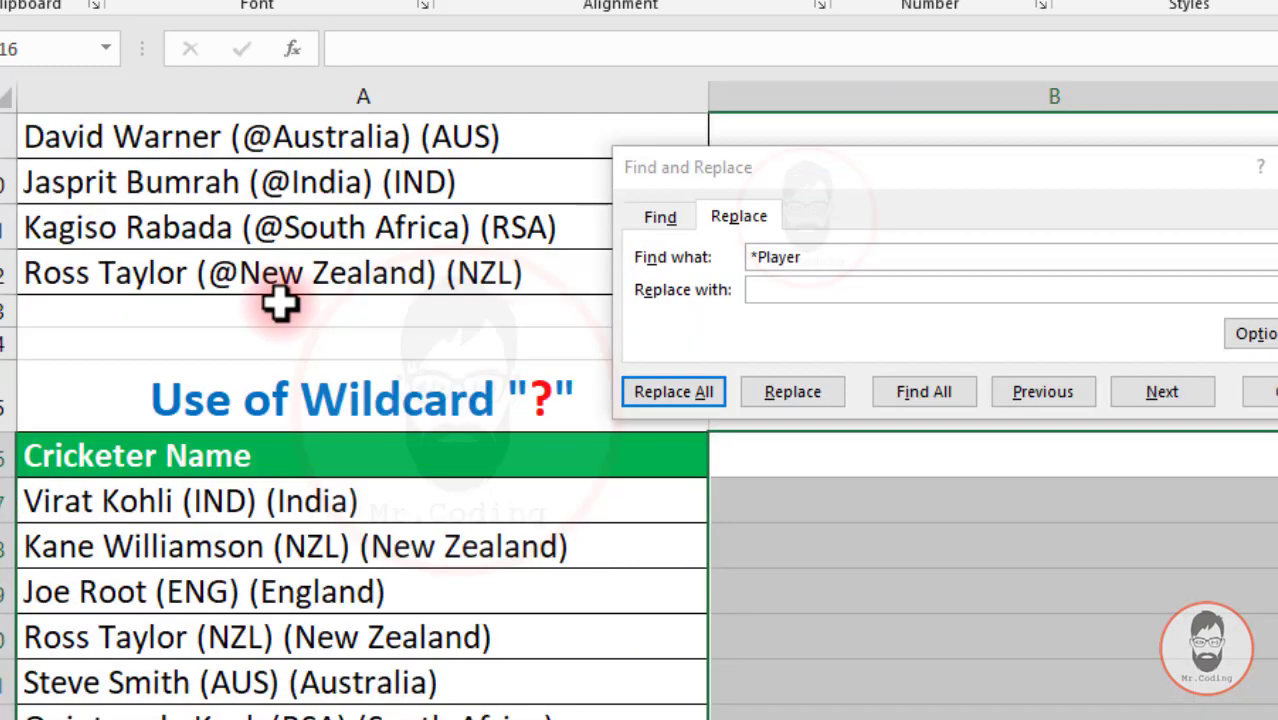
pyautogui.scroll(3, 277, 305)
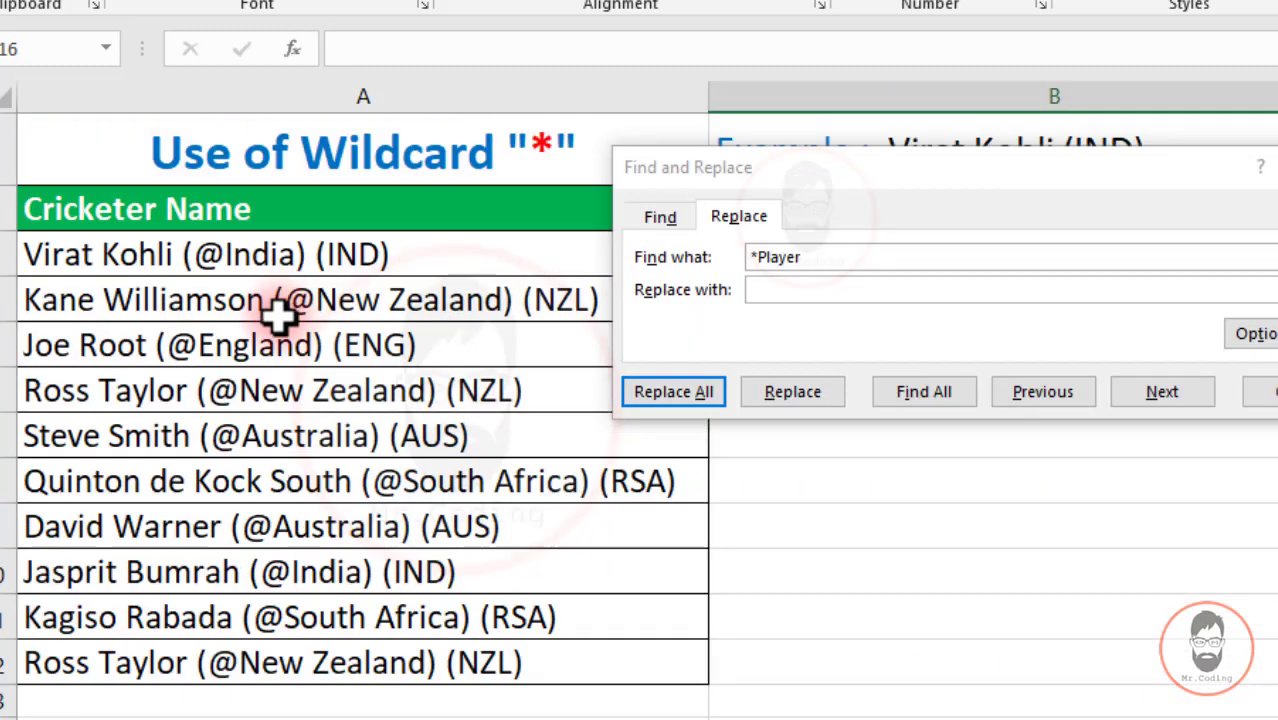
pyautogui.moveTo(762, 182); pyautogui.dragTo(844, 401)
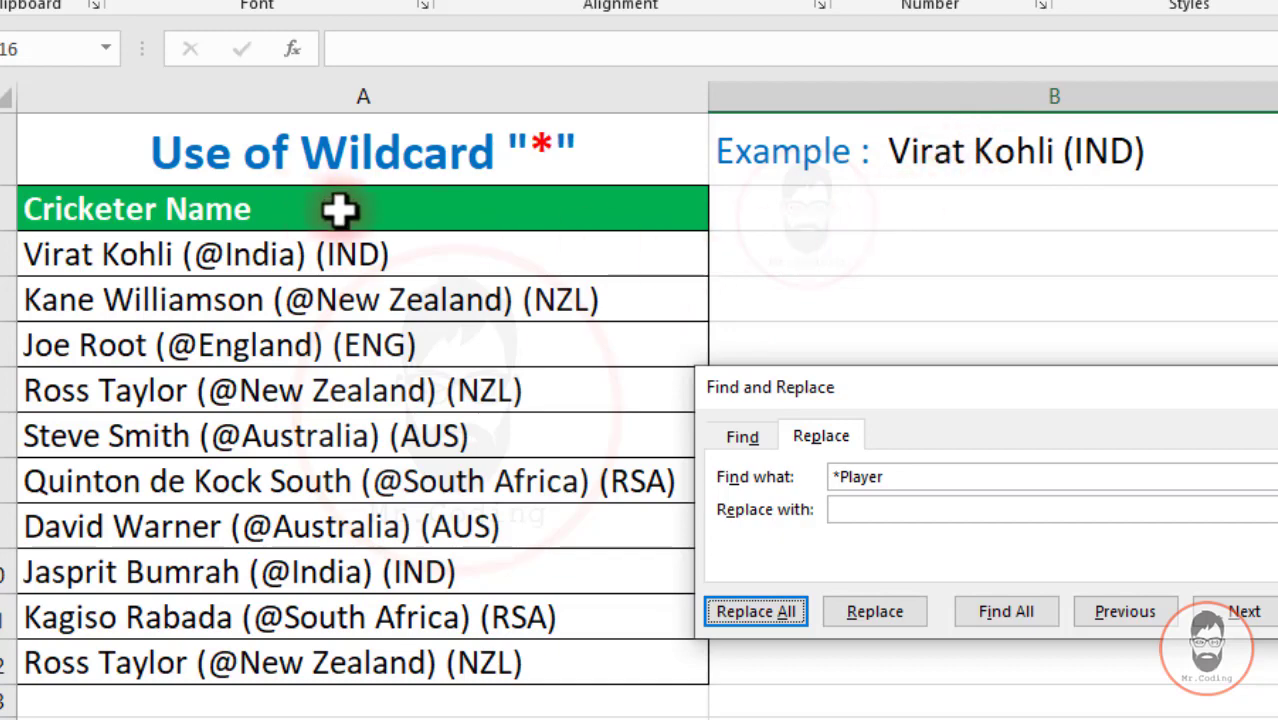
pyautogui.moveTo(363, 214); pyautogui.dragTo(391, 665)
pyautogui.hotkey('ctrl', 'c')
pyautogui.click(759, 208)
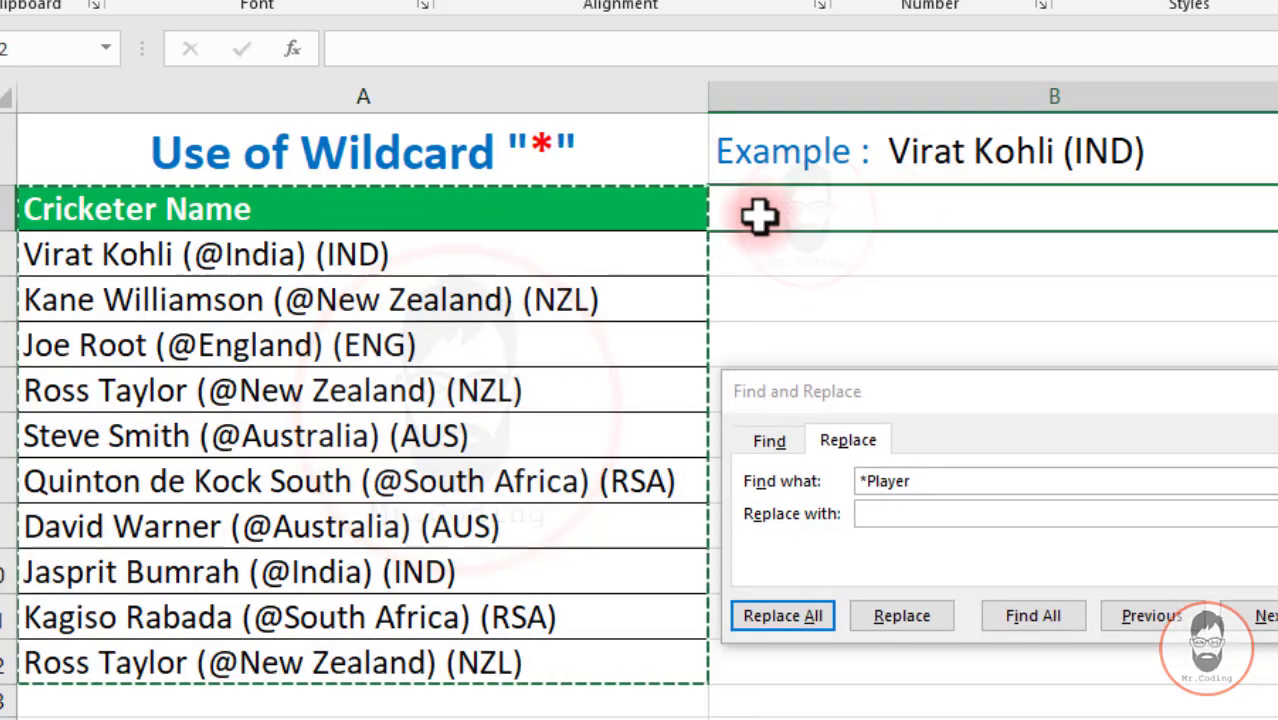
pyautogui.hotkey('ctrl', 'v')
pyautogui.moveTo(885, 4); pyautogui.dragTo(864, 312)
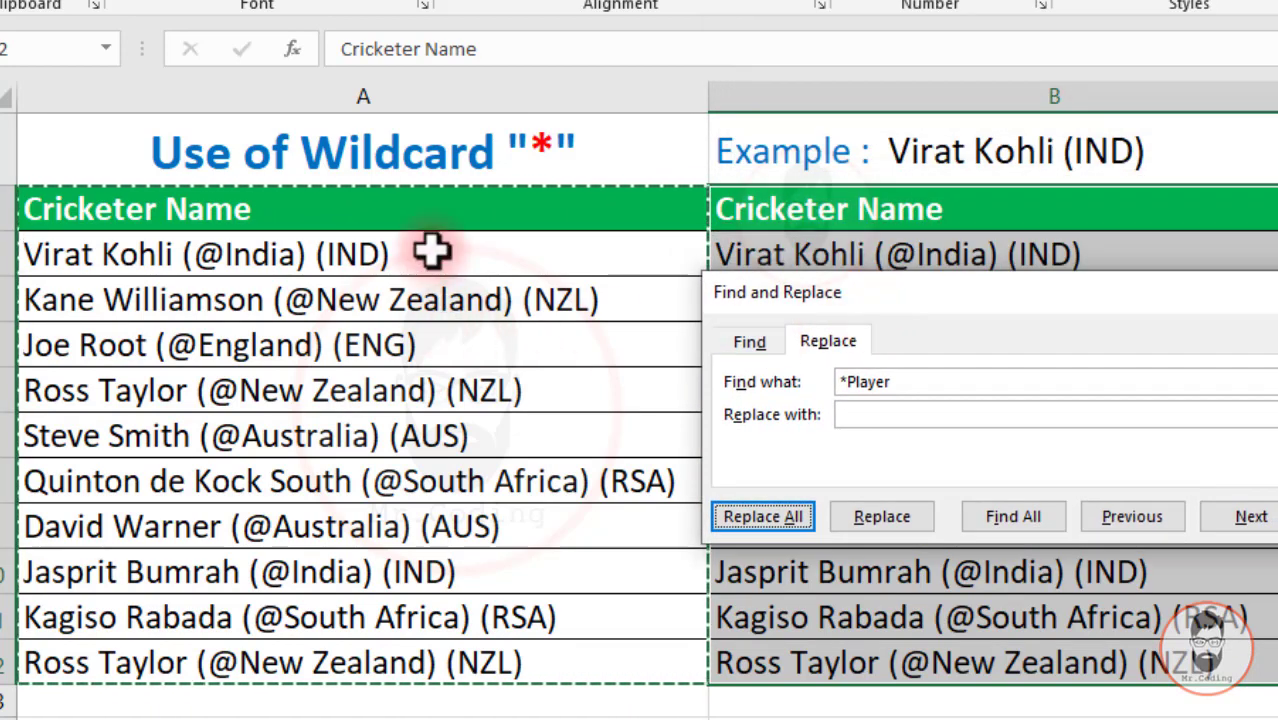
pyautogui.moveTo(432, 253); pyautogui.dragTo(414, 663)
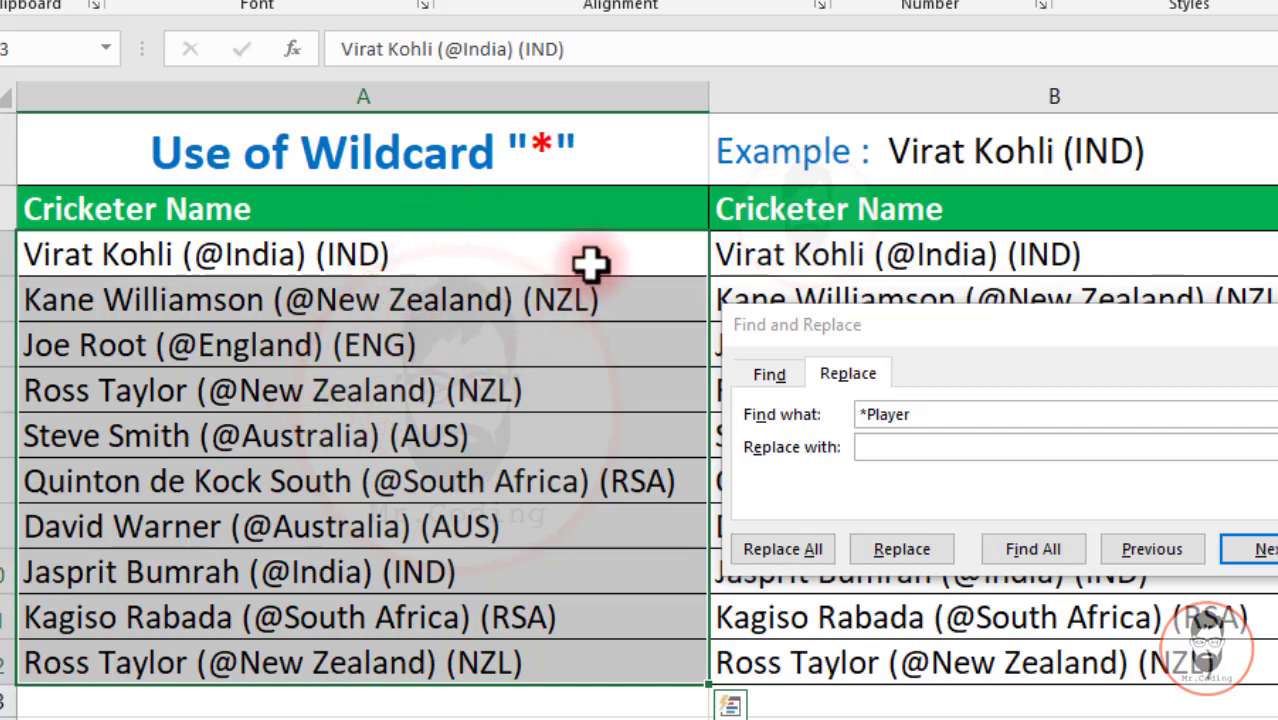
pyautogui.click(762, 324)
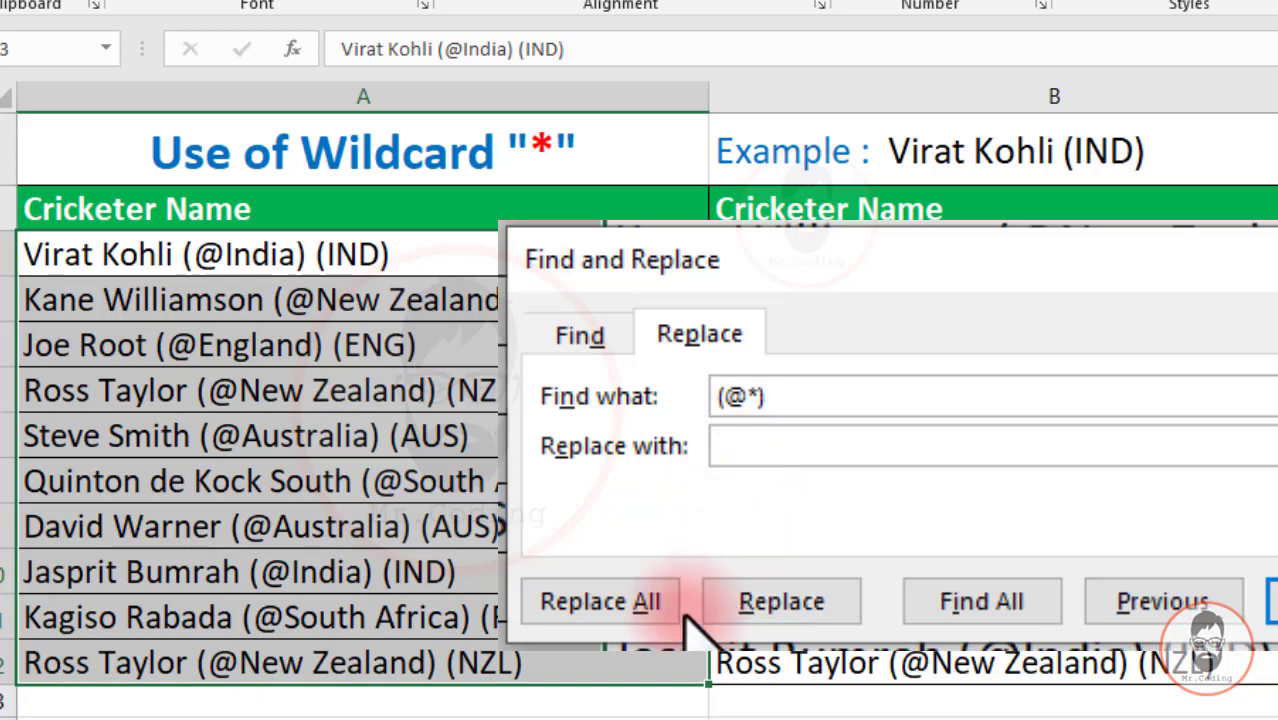
pyautogui.click(631, 604)
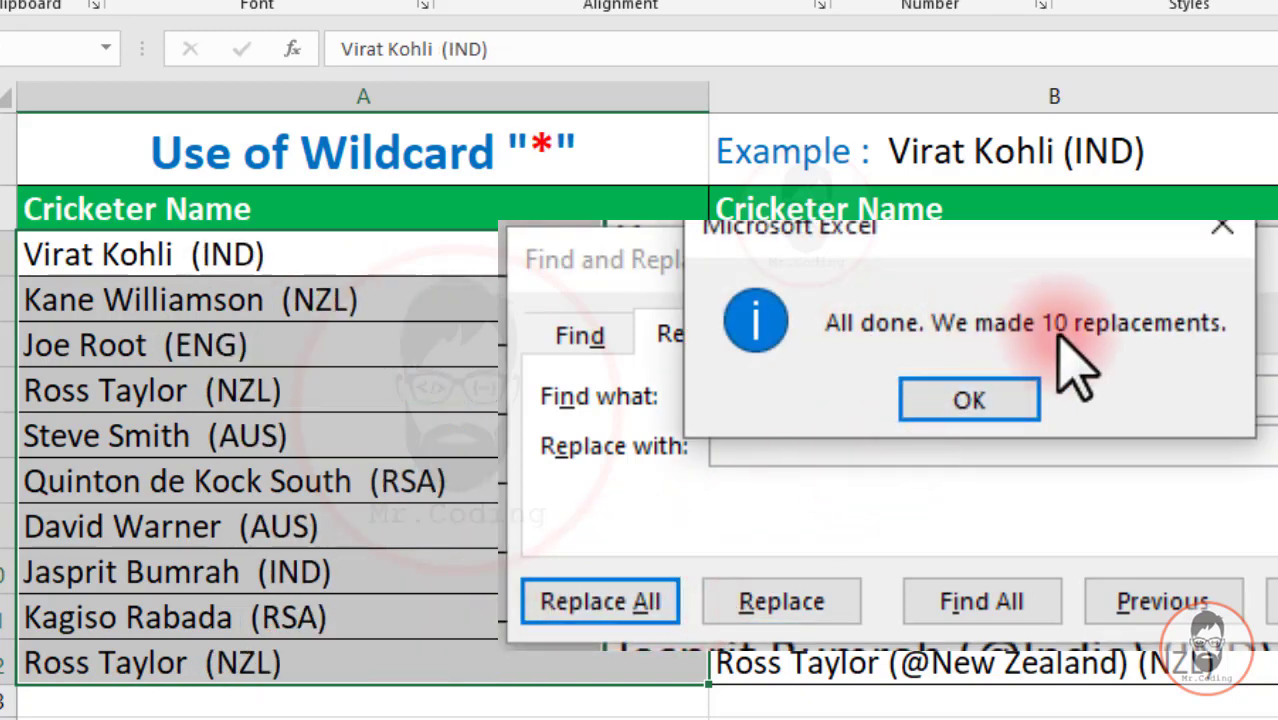
pyautogui.click(985, 400)
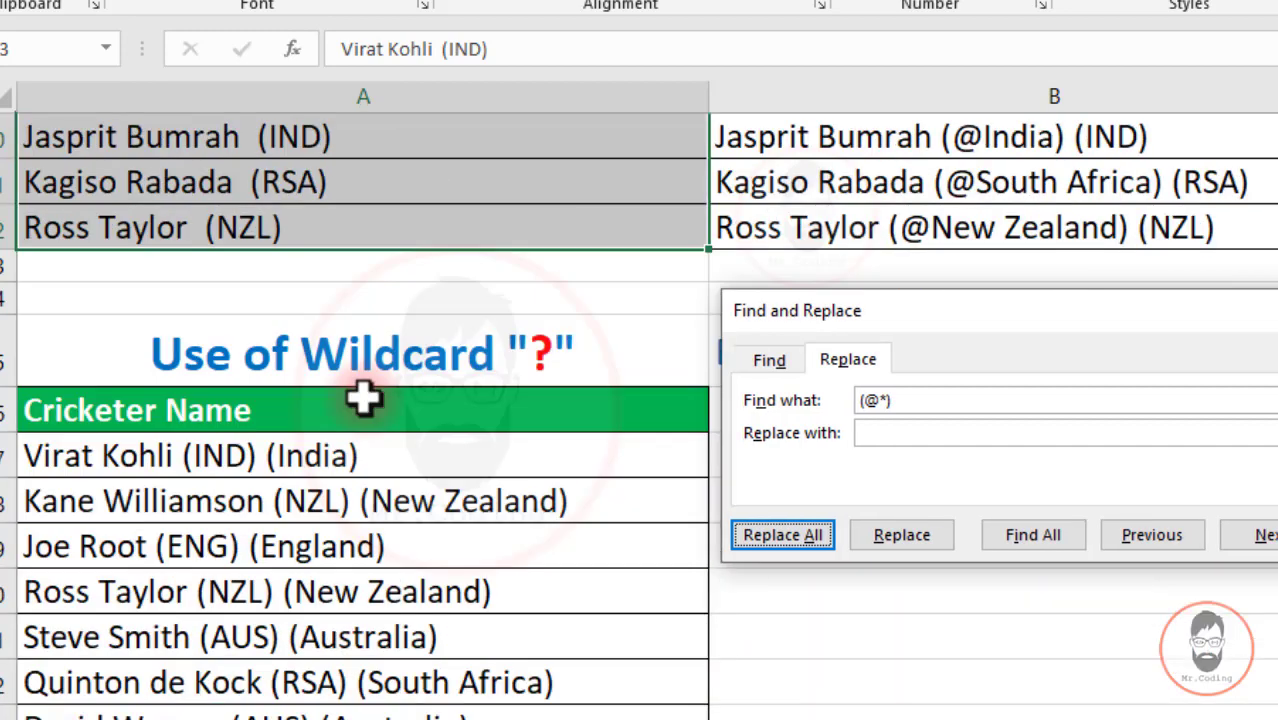
# Step: Copy the Cricketer Name list under the "?" wildcard heading, including its header, into column B
pyautogui.scroll(-2, 362, 396)
pyautogui.scroll(1, 362, 399)
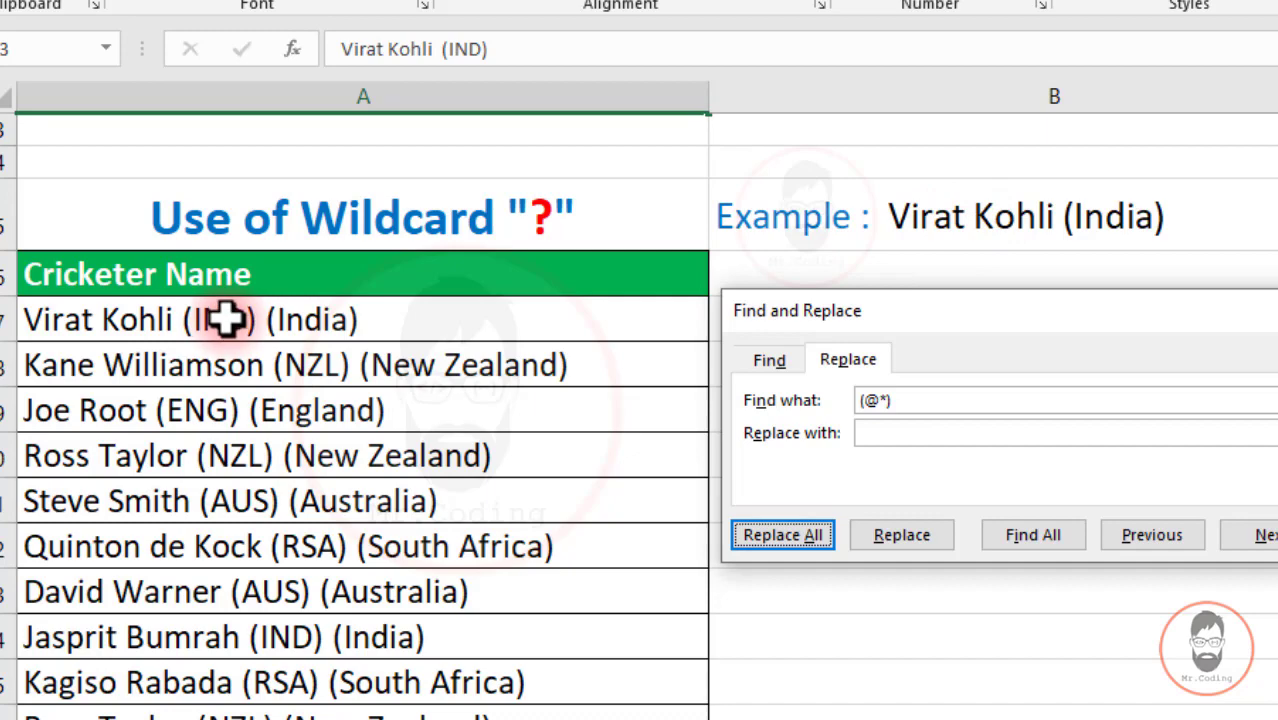
pyautogui.scroll(-1, 228, 318)
pyautogui.moveTo(884, 305); pyautogui.dragTo(1088, 442)
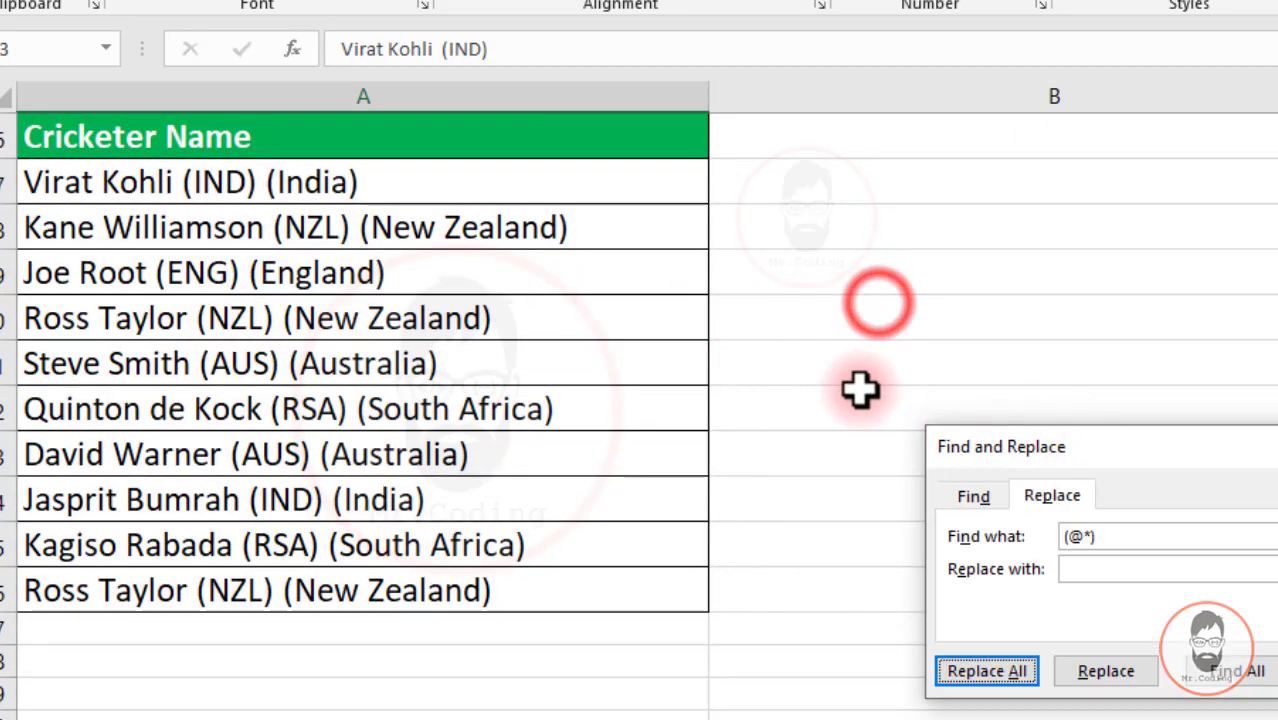
pyautogui.scroll(1, 685, 345)
pyautogui.moveTo(628, 274); pyautogui.dragTo(660, 612)
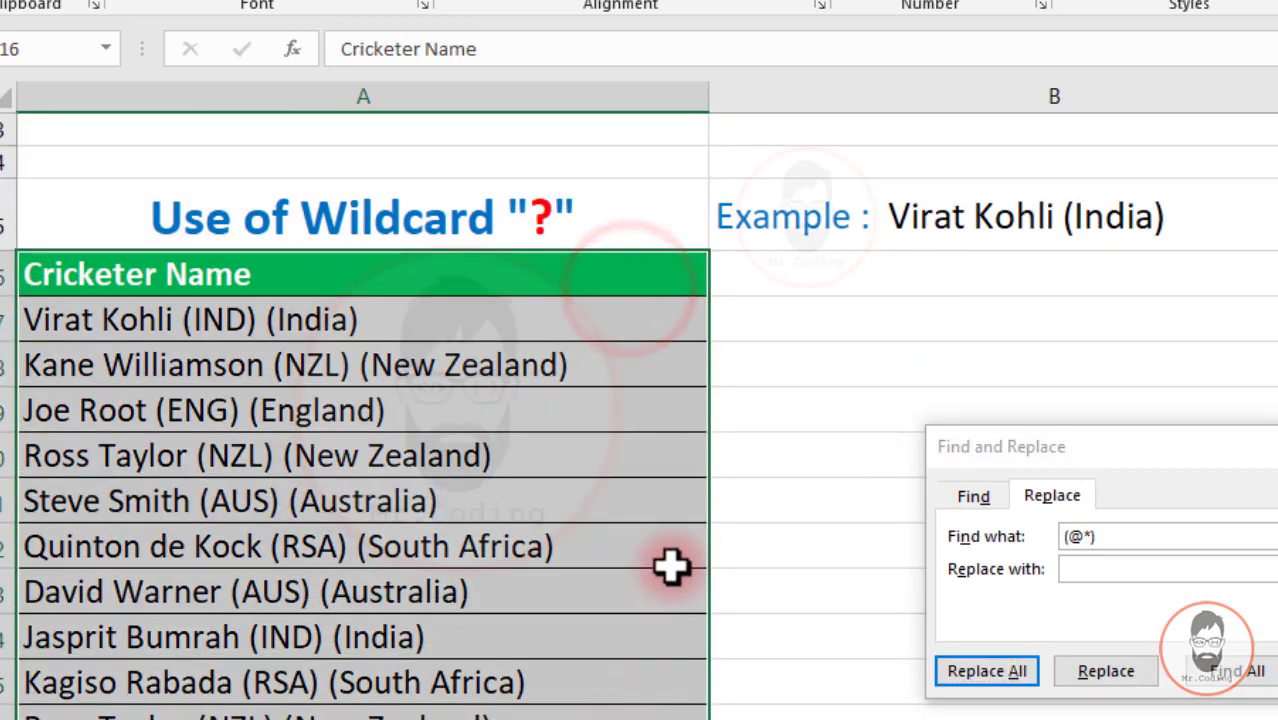
pyautogui.hotkey('ctrl', 'c')
pyautogui.click(783, 270)
# Step: Strip the bracketed three-letter codes from column A's lower name list by replacing all "(???)" matches with nothing
pyautogui.moveTo(450, 319); pyautogui.dragTo(442, 664)
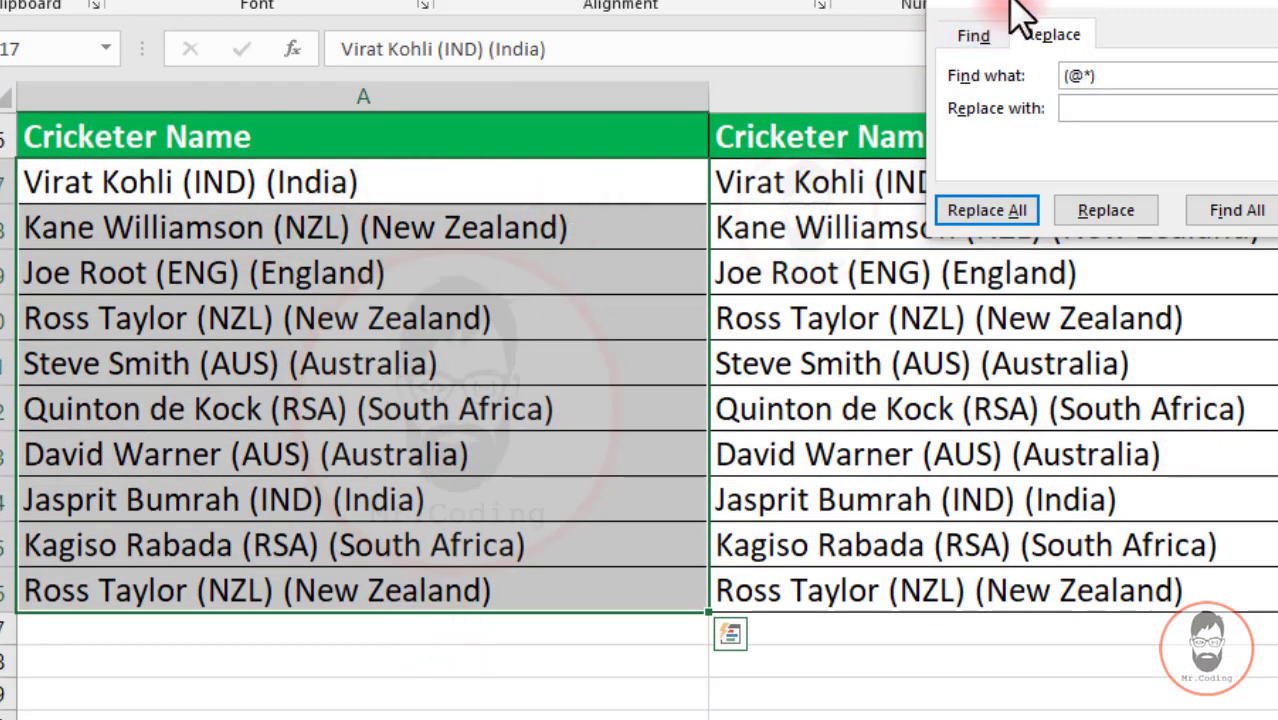
pyautogui.moveTo(1015, 5); pyautogui.dragTo(736, 251)
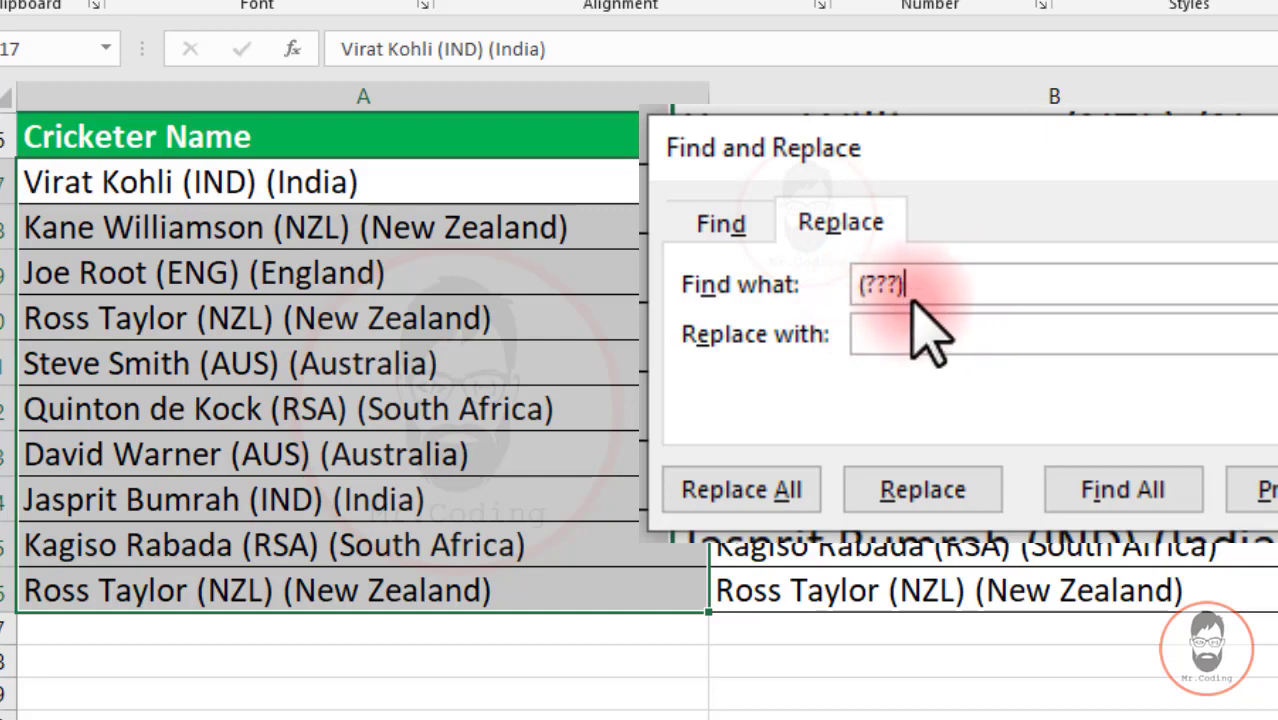
pyautogui.moveTo(880, 290); pyautogui.dragTo(1032, 290)
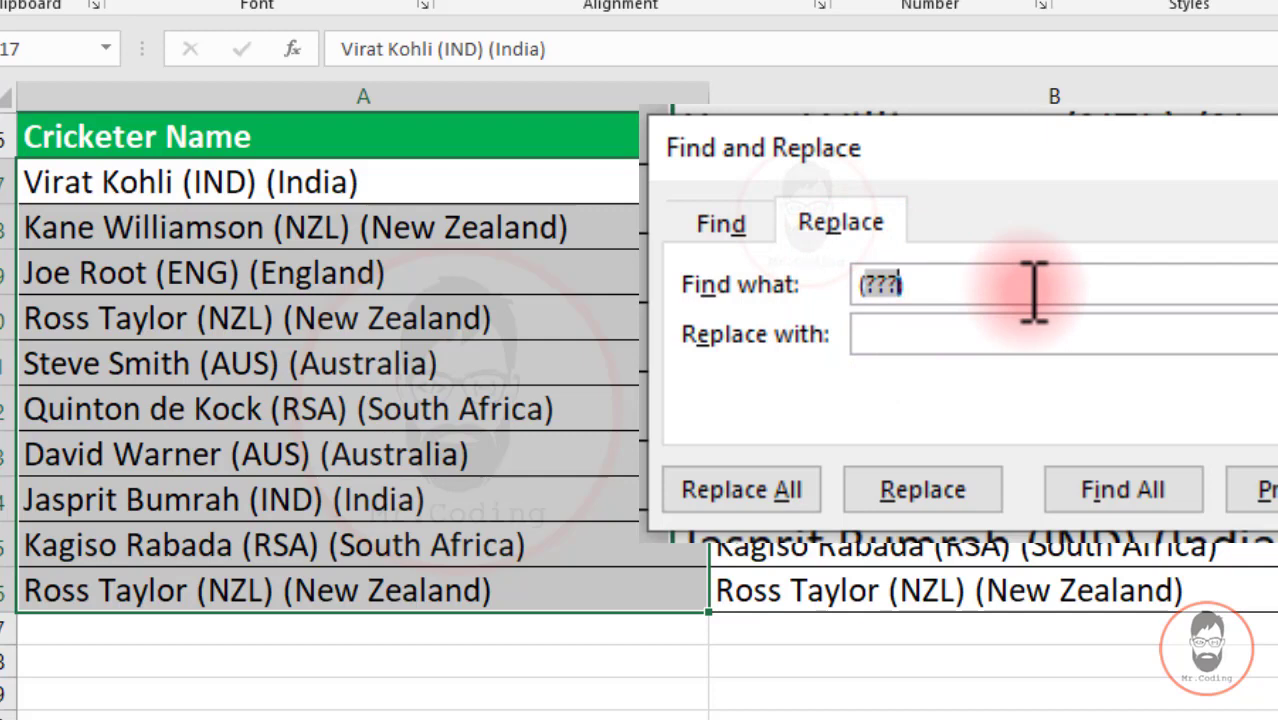
pyautogui.click(955, 285)
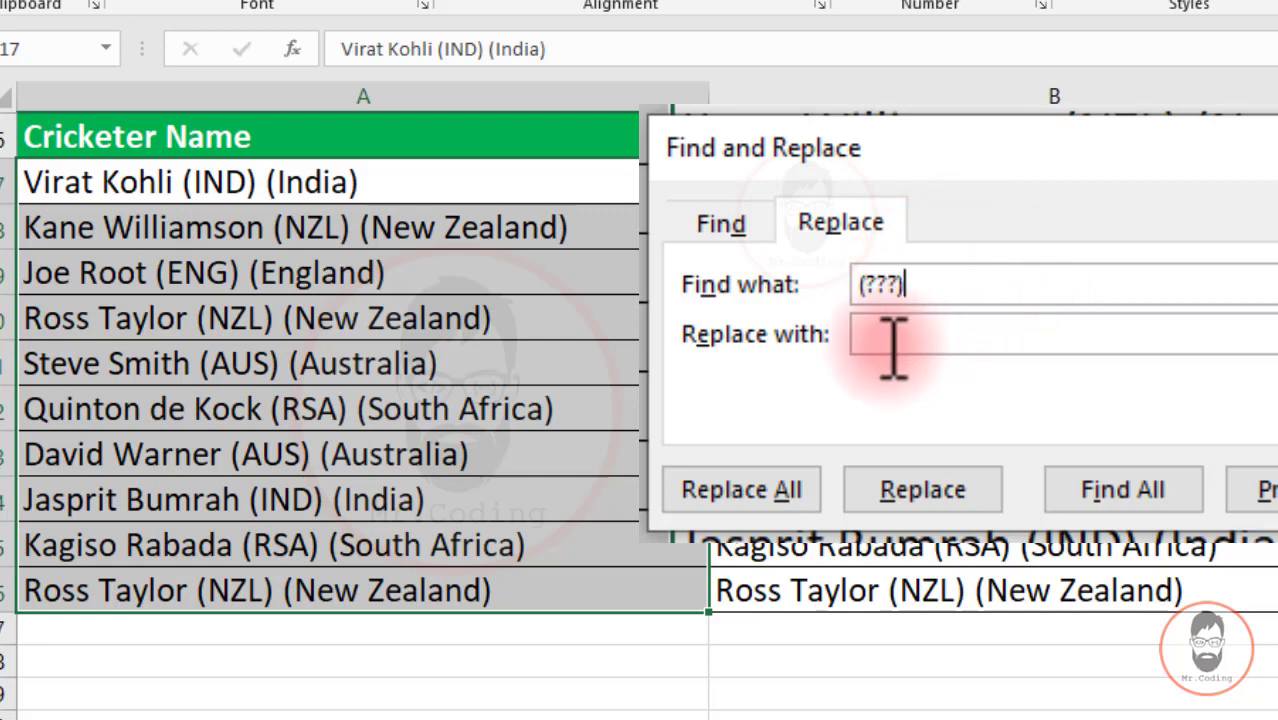
pyautogui.click(776, 485)
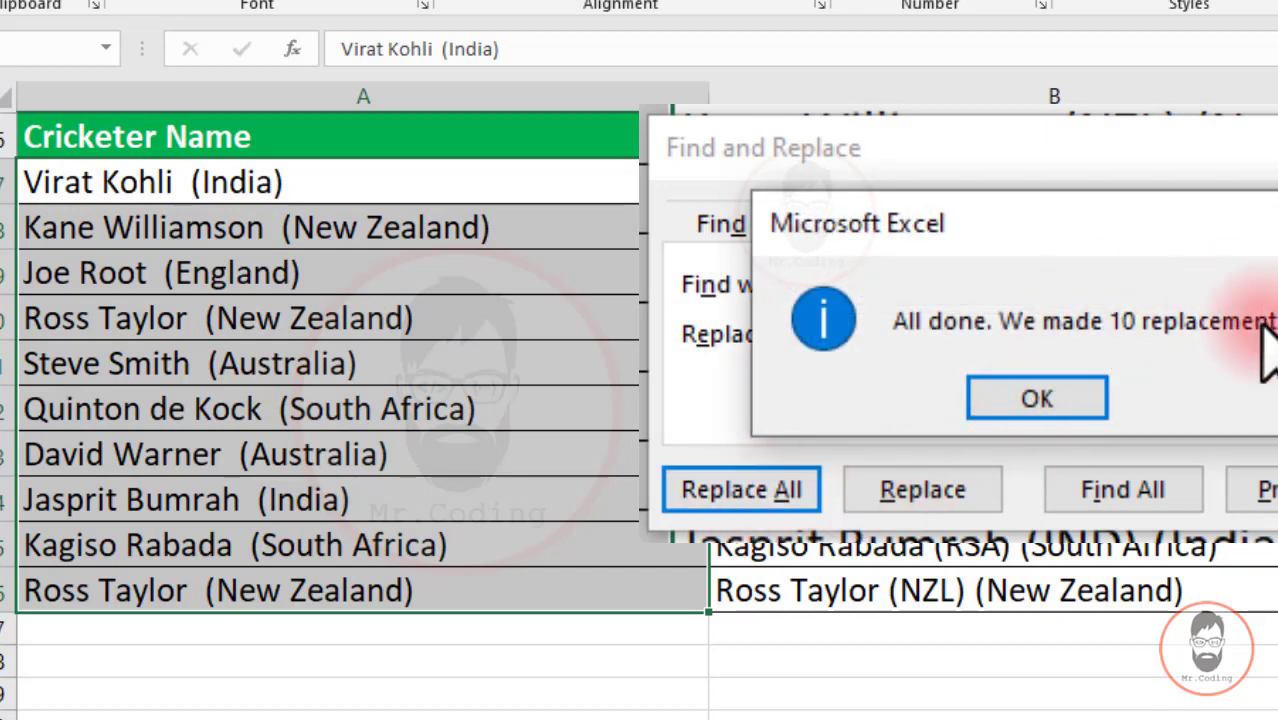
pyautogui.click(1045, 400)
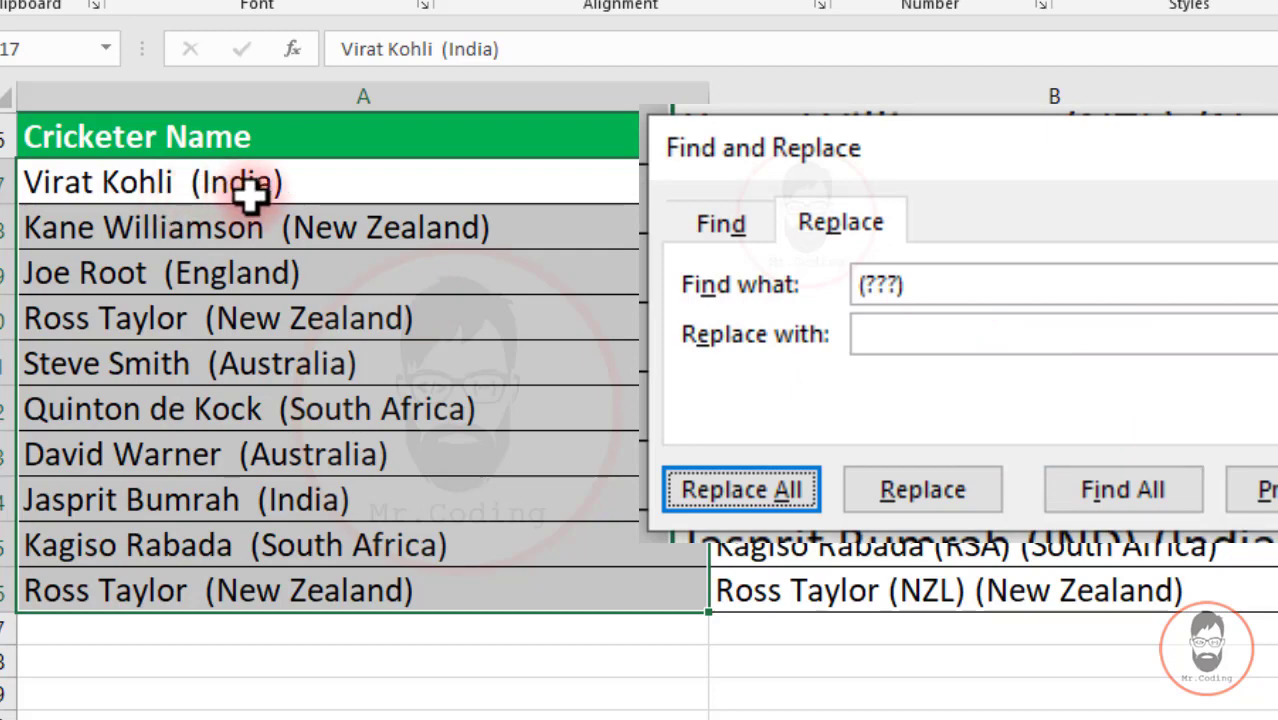
# Step: Undo the code removal and strip all bracketed text from the same list by replacing all "(*)" matches with nothing
pyautogui.hotkey('ctrl', 'z')
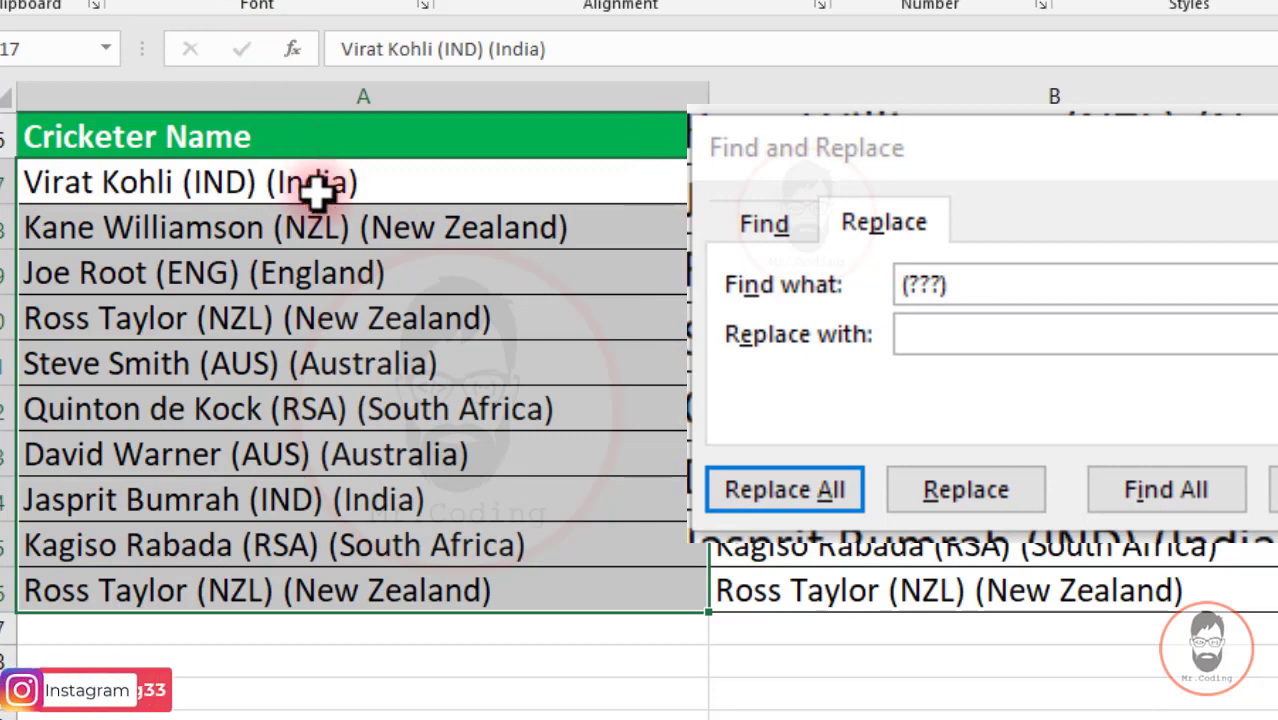
pyautogui.click(836, 350)
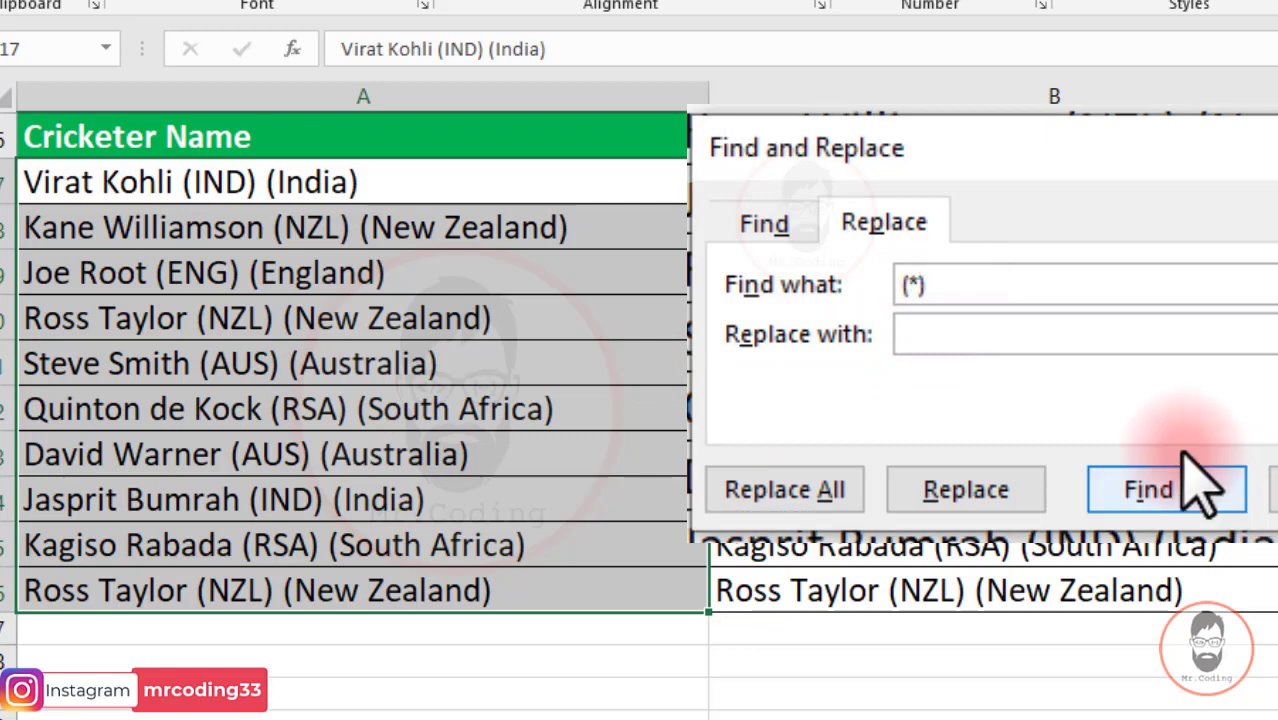
pyautogui.click(823, 484)
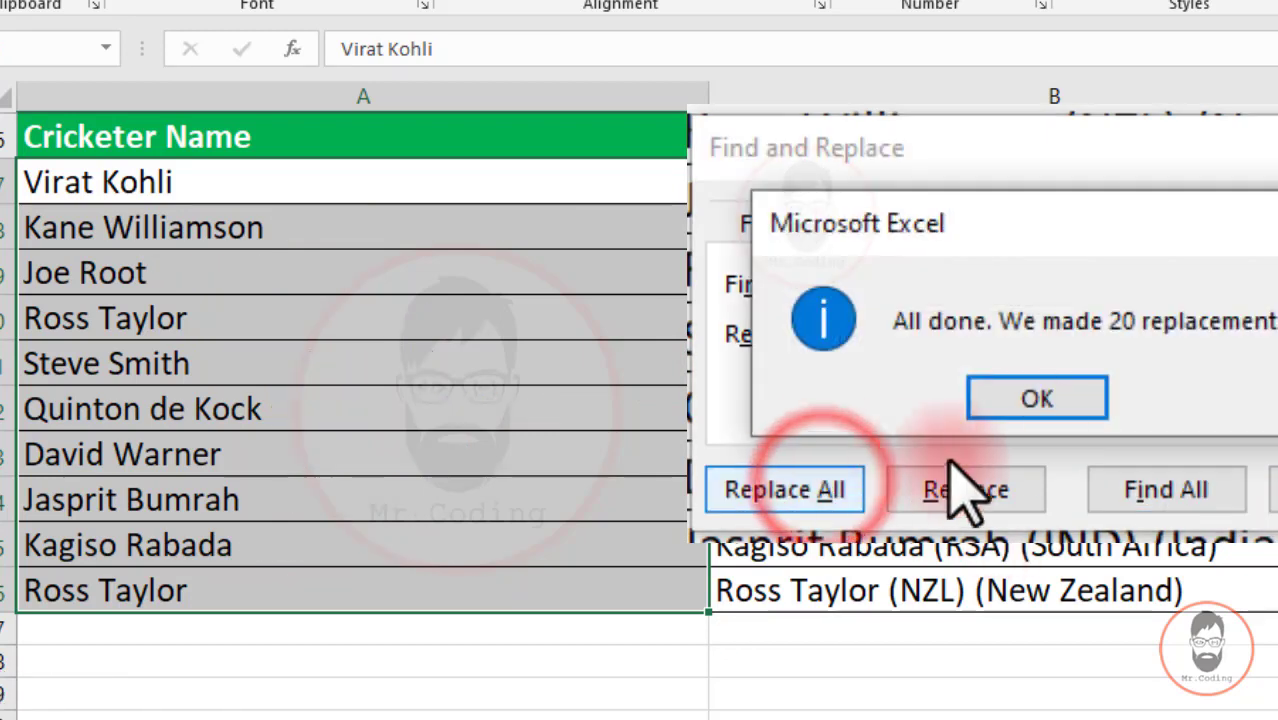
pyautogui.click(1037, 398)
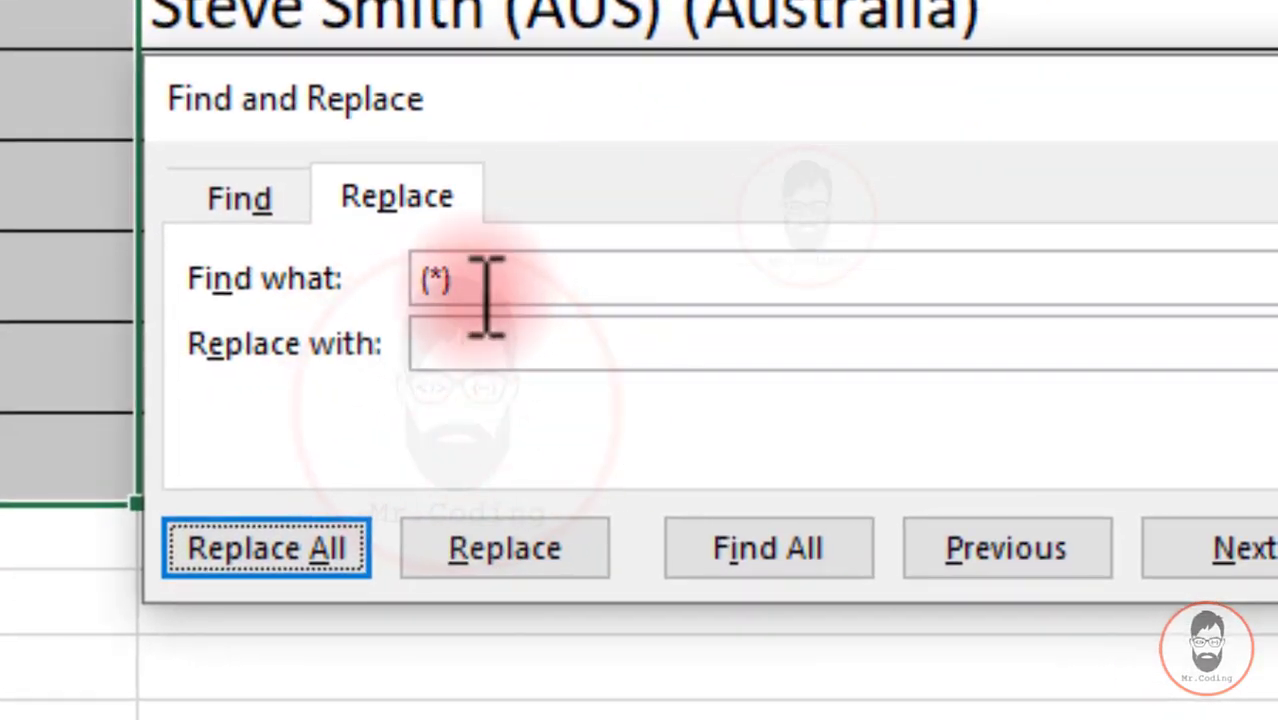
# Step: Change the find pattern to "(???)" with an empty replacement
pyautogui.click(442, 280)
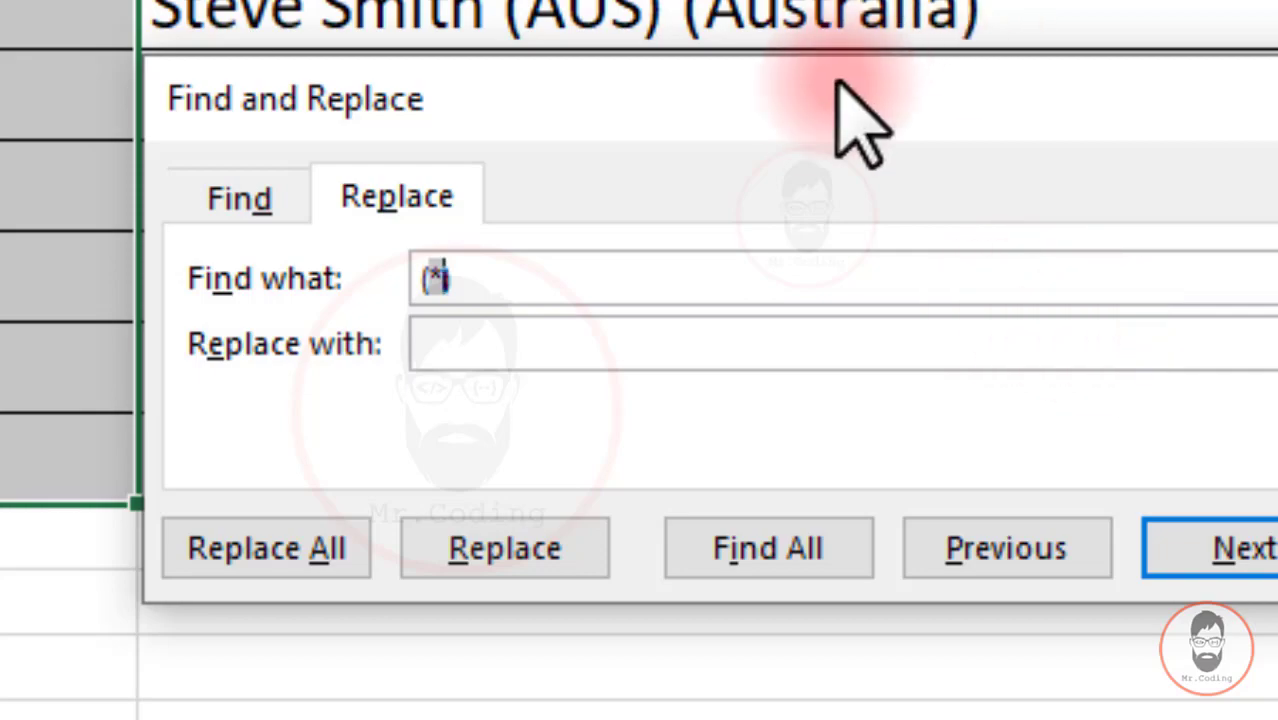
pyautogui.moveTo(820, 90); pyautogui.dragTo(700, 48)
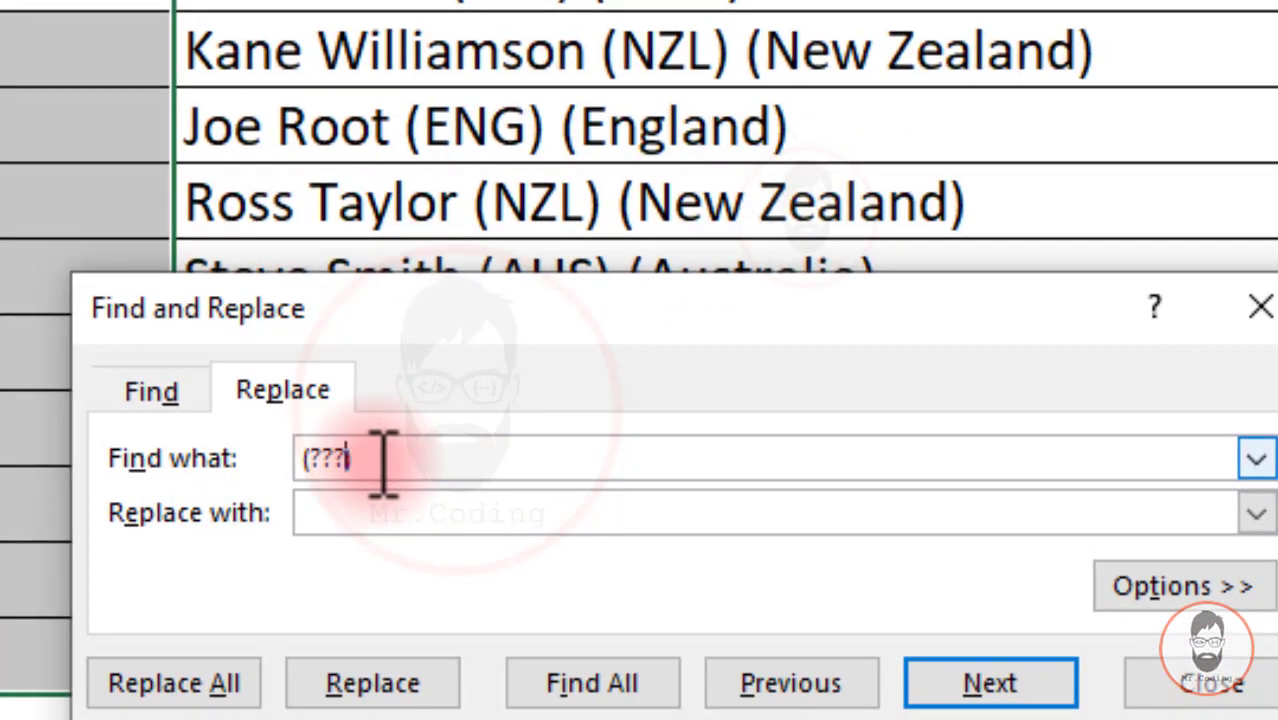
pyautogui.write(')')
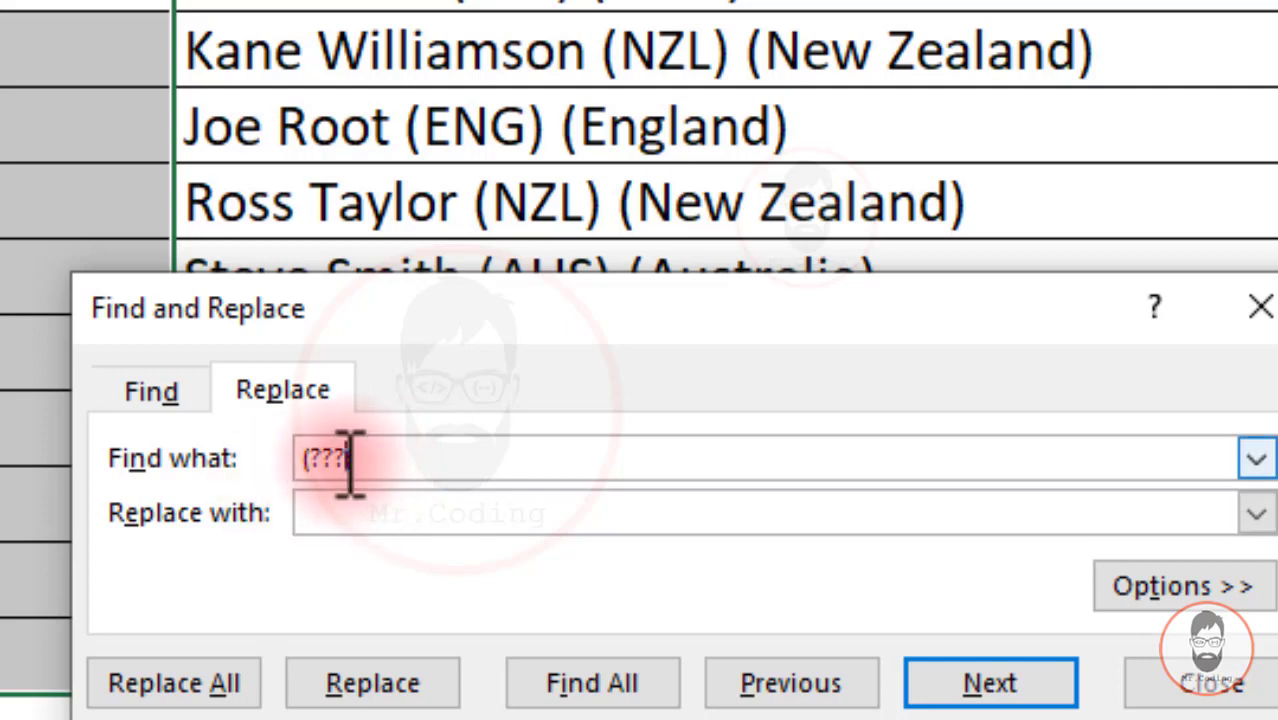
pyautogui.click(445, 515)
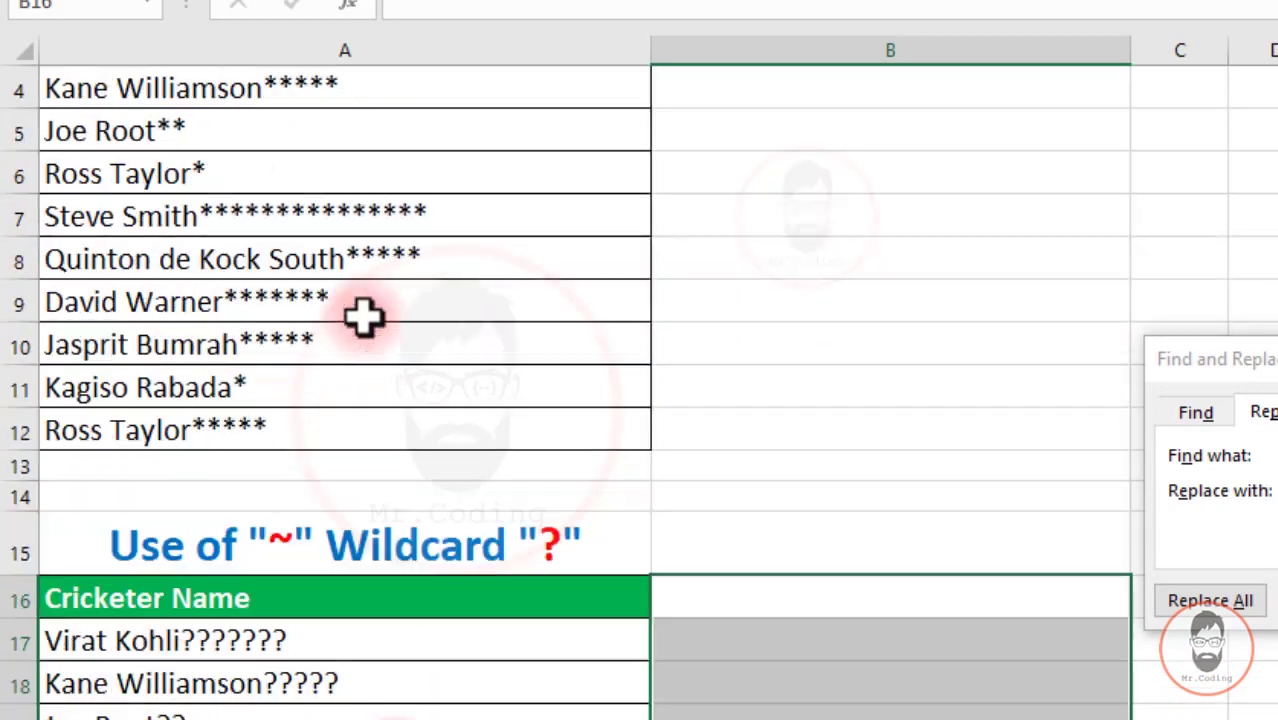
# Step: Copy the asterisk-suffixed Cricketer Name list under the "~" with "*" heading, including its header, to column B starting at B2
pyautogui.scroll(1, 363, 316)
pyautogui.click(318, 283)
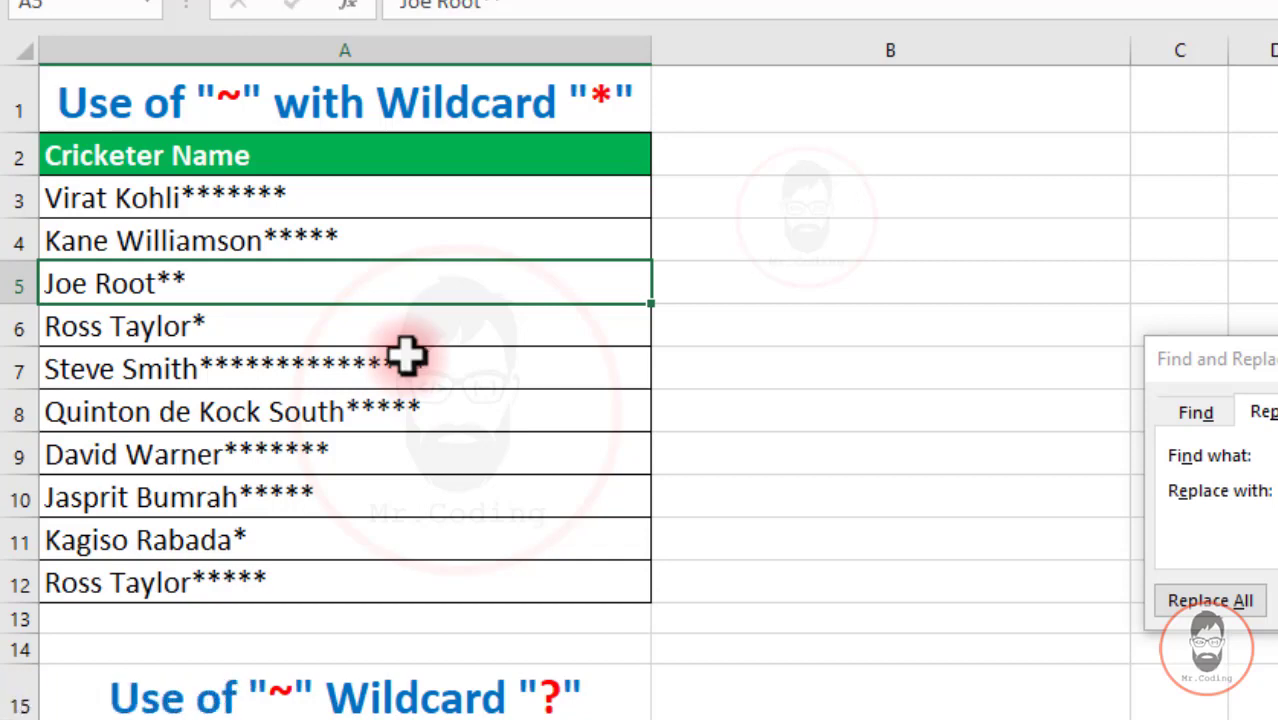
pyautogui.moveTo(394, 163); pyautogui.dragTo(428, 580)
pyautogui.hotkey('ctrl', 'c')
pyautogui.click(748, 143)
pyautogui.hotkey('ctrl', 'v')
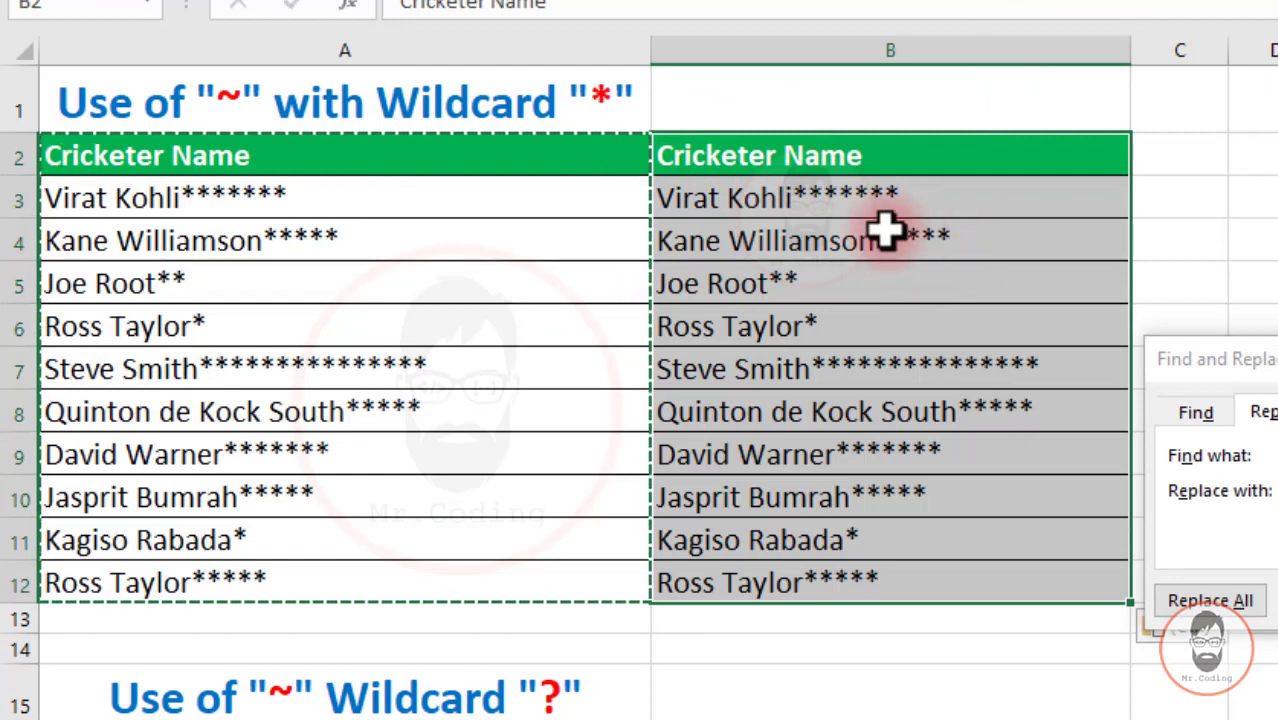
# Step: Try to strip the asterisks from the names in A3:A12 by replacing all "*" matches with nothing
pyautogui.moveTo(343, 188); pyautogui.dragTo(343, 580)
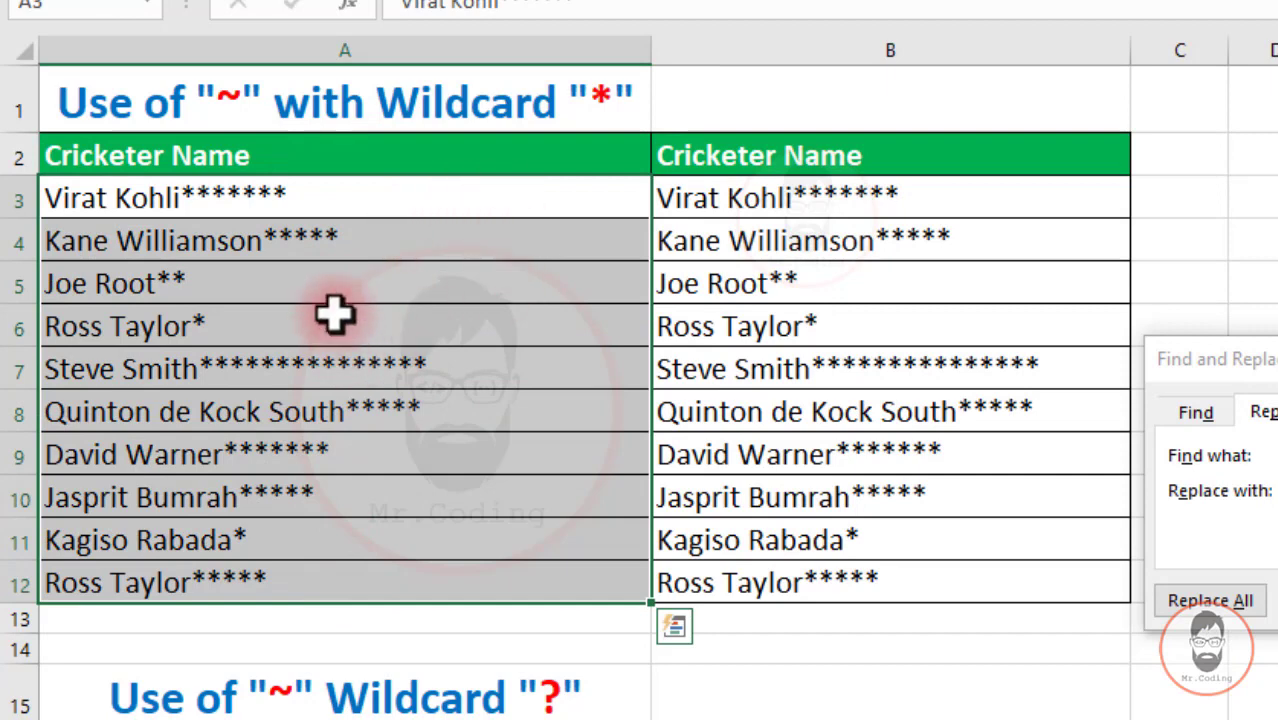
pyautogui.moveTo(1268, 368); pyautogui.dragTo(702, 220)
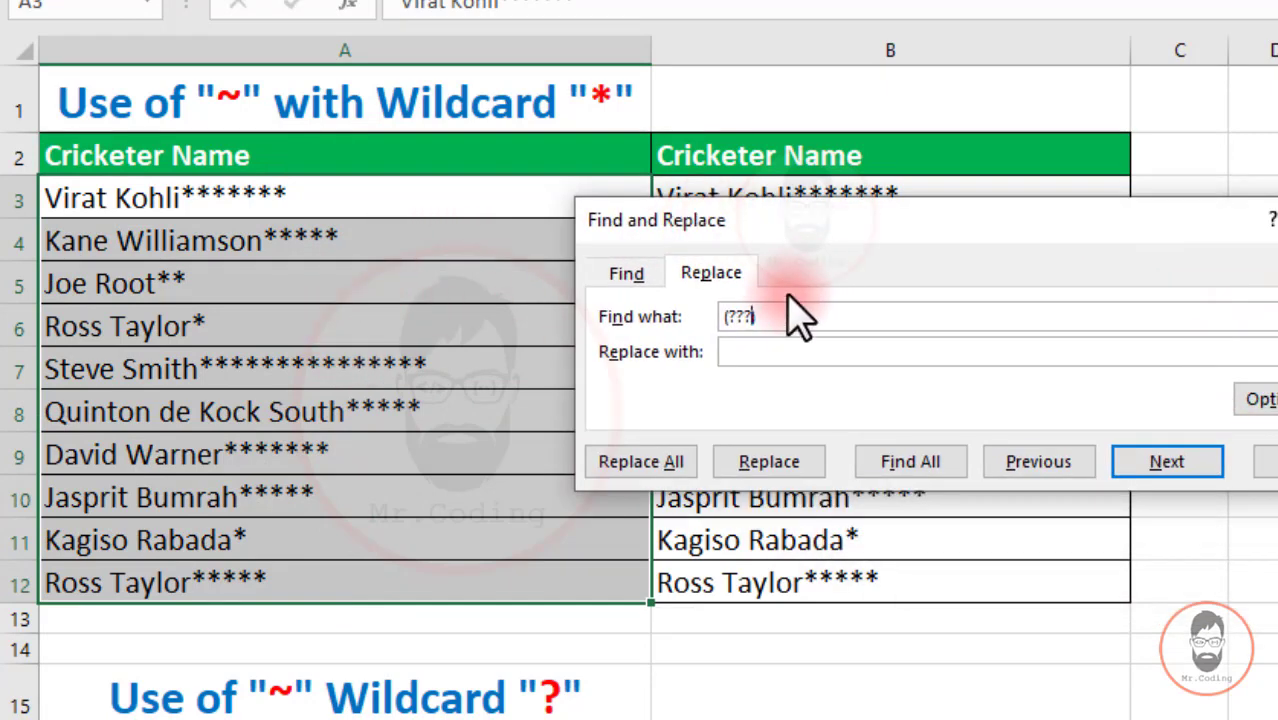
pyautogui.moveTo(790, 316); pyautogui.dragTo(600, 316)
pyautogui.write('*')
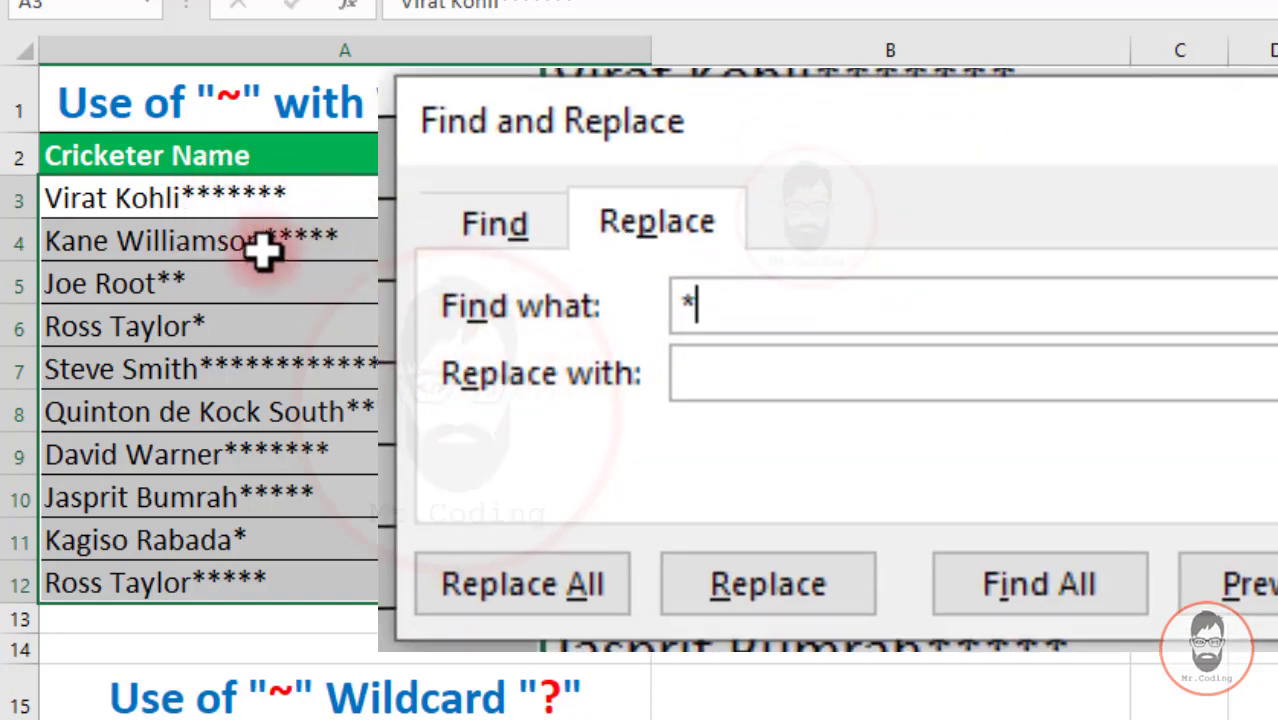
pyautogui.click(790, 371)
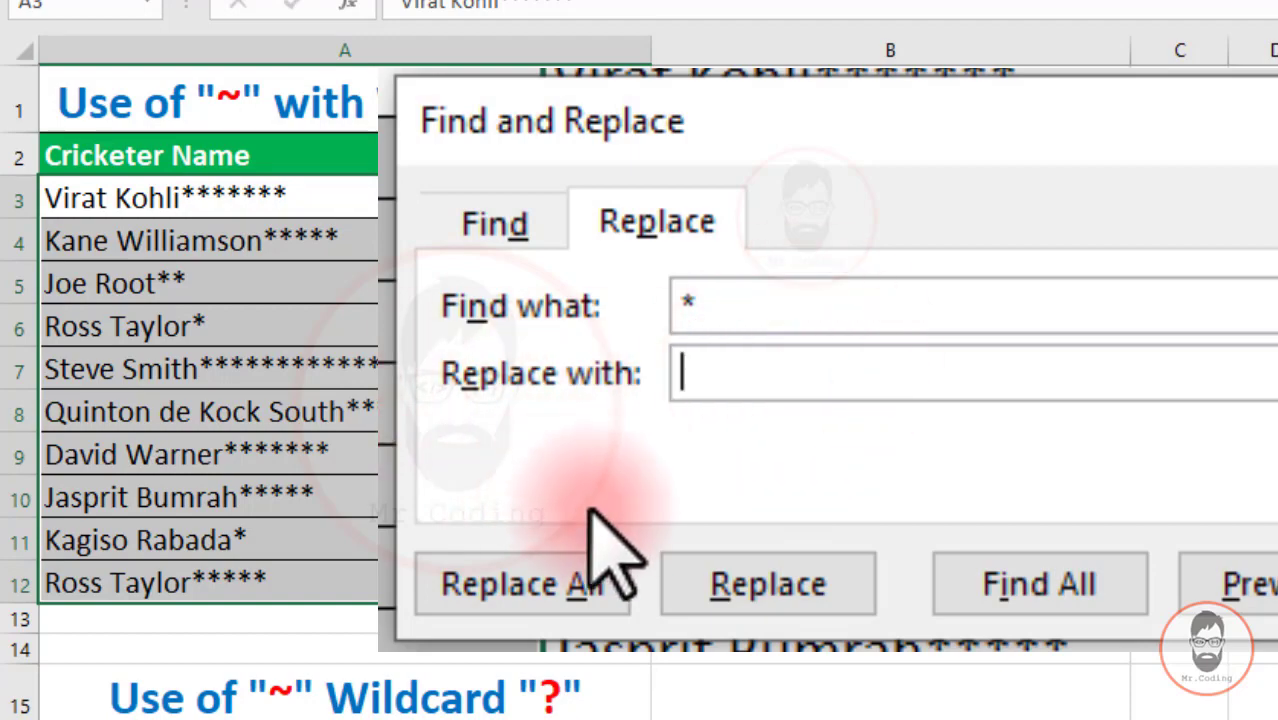
pyautogui.click(566, 588)
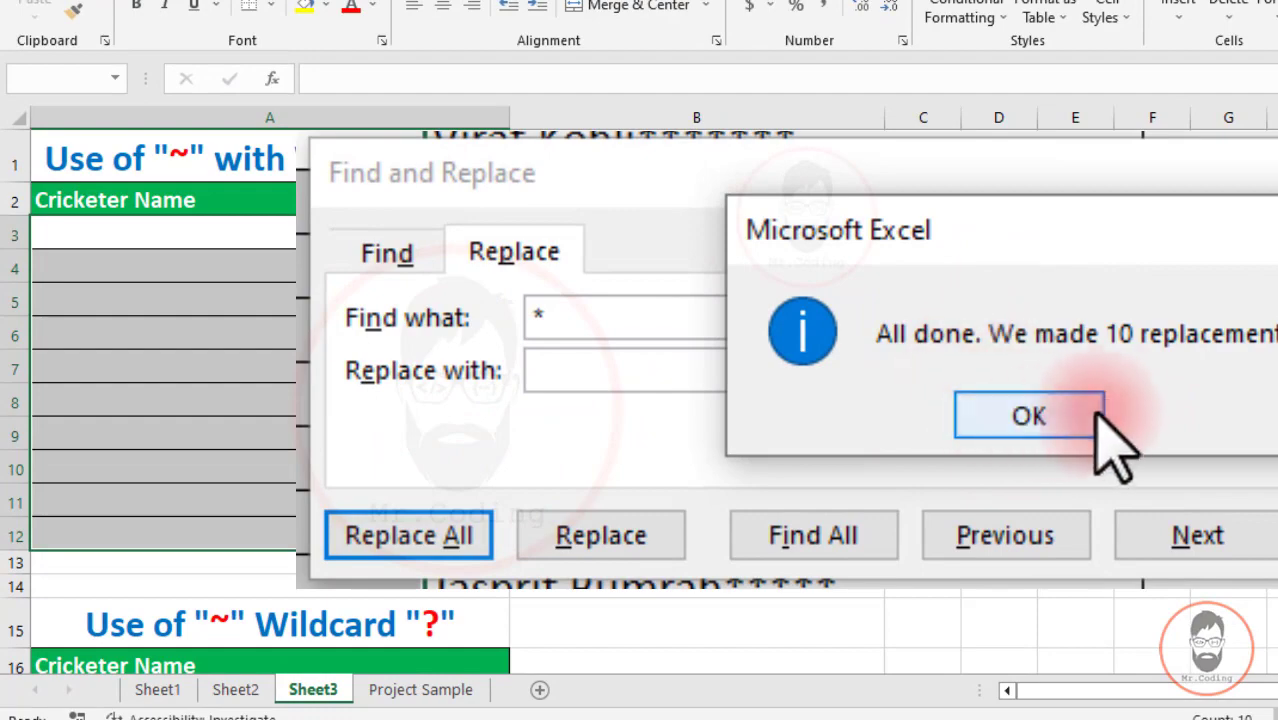
pyautogui.click(1060, 418)
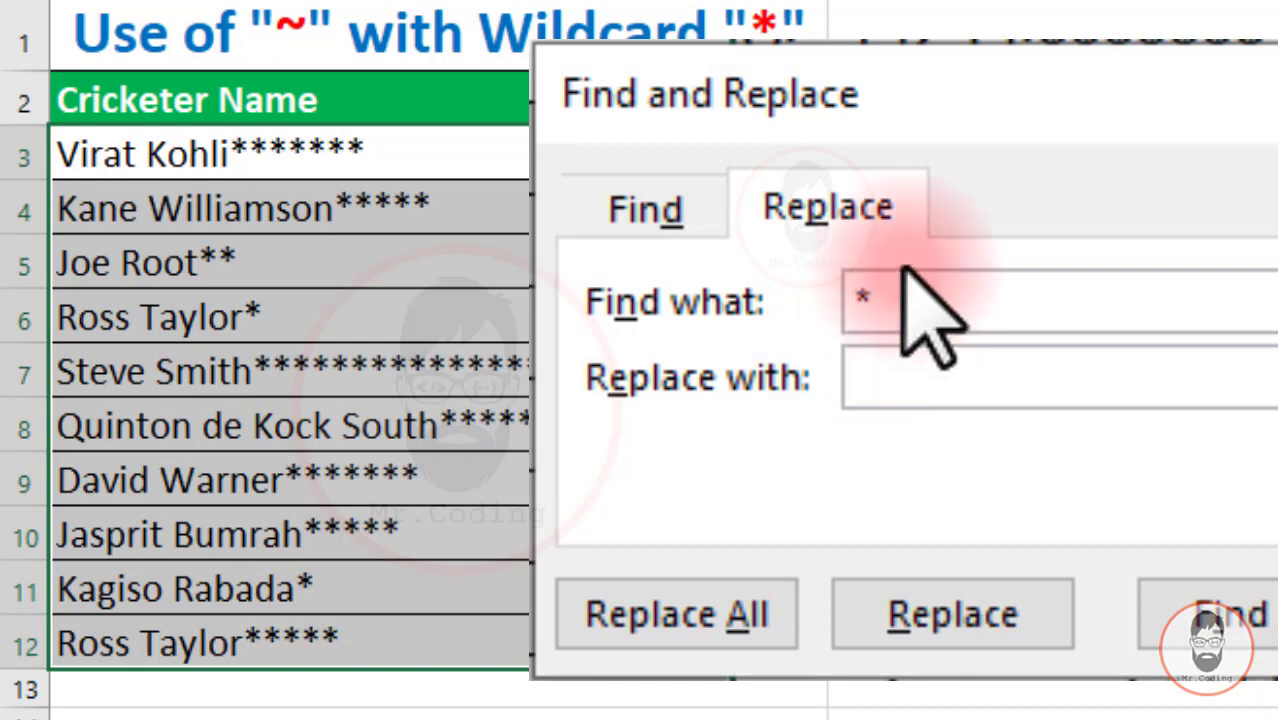
# Step: Strip the literal asterisks from the names in A3:A12 by replacing all "~*" matches with nothing
pyautogui.write('~')
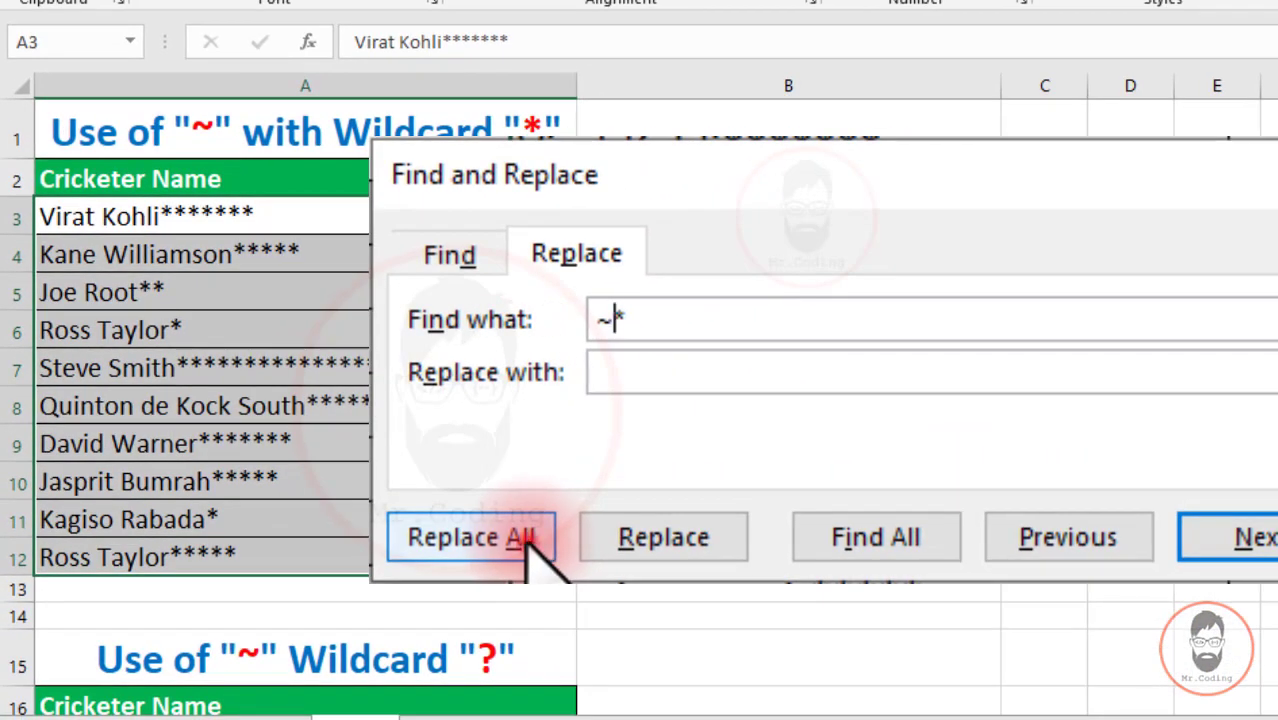
pyautogui.click(524, 541)
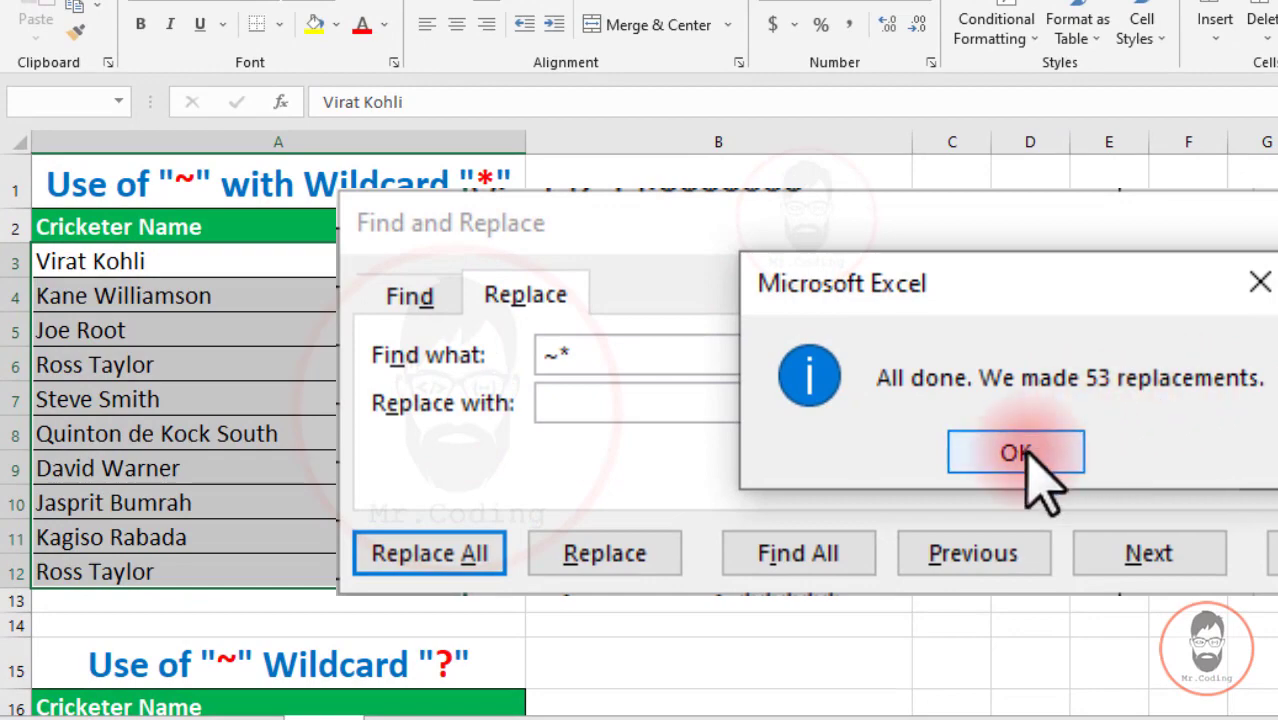
pyautogui.click(1025, 452)
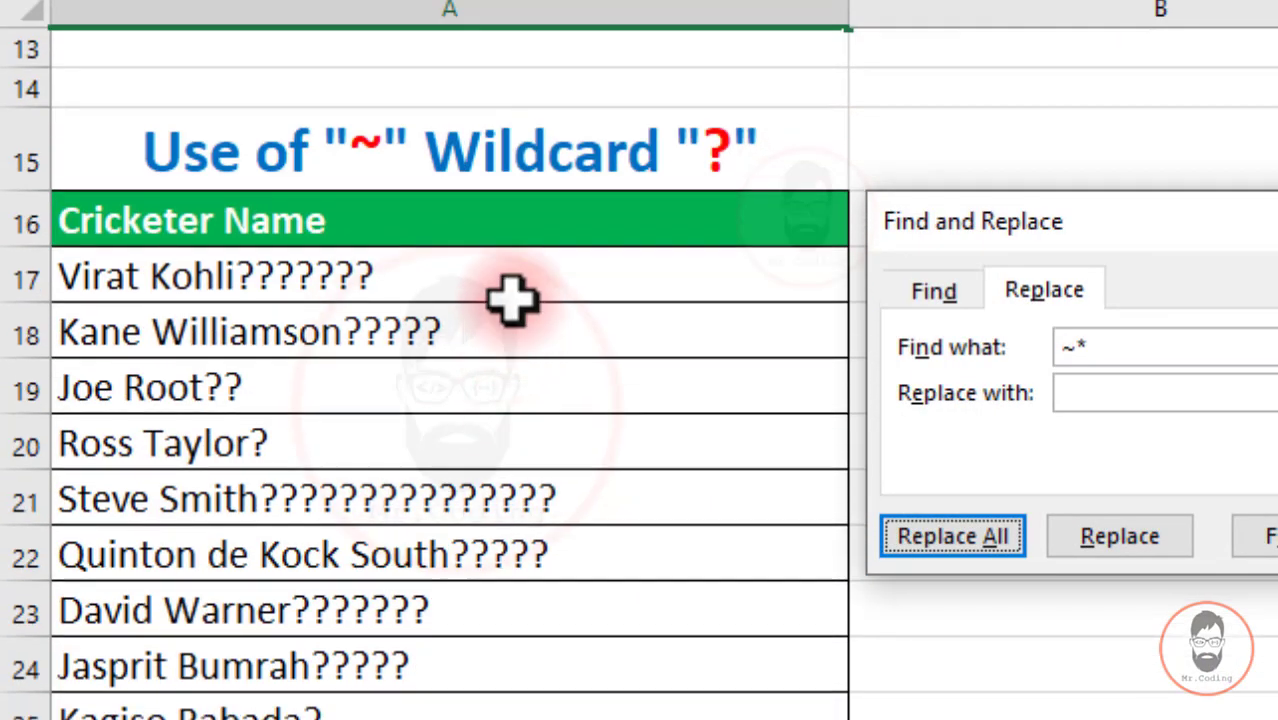
# Step: Strip the literal question marks from the names in A17:A26 by replacing all "~?" matches with nothing
pyautogui.moveTo(490, 268); pyautogui.dragTo(528, 713)
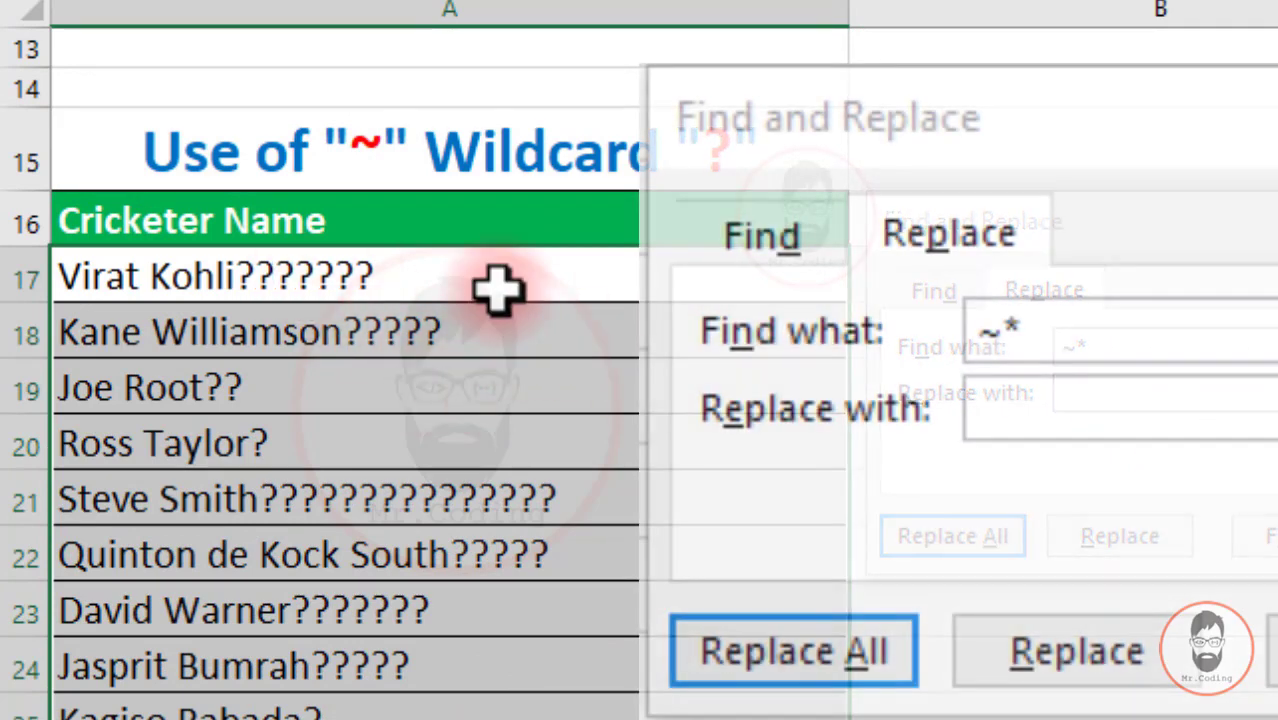
pyautogui.click(1115, 332)
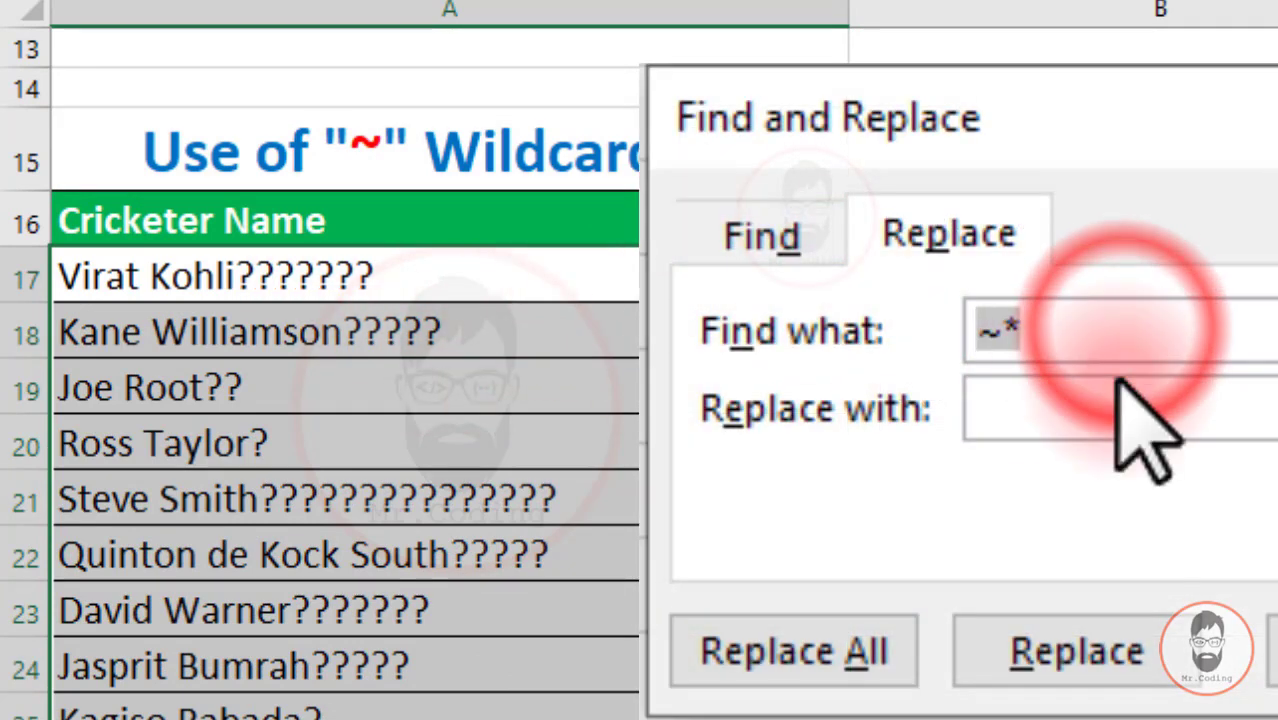
pyautogui.write('?')
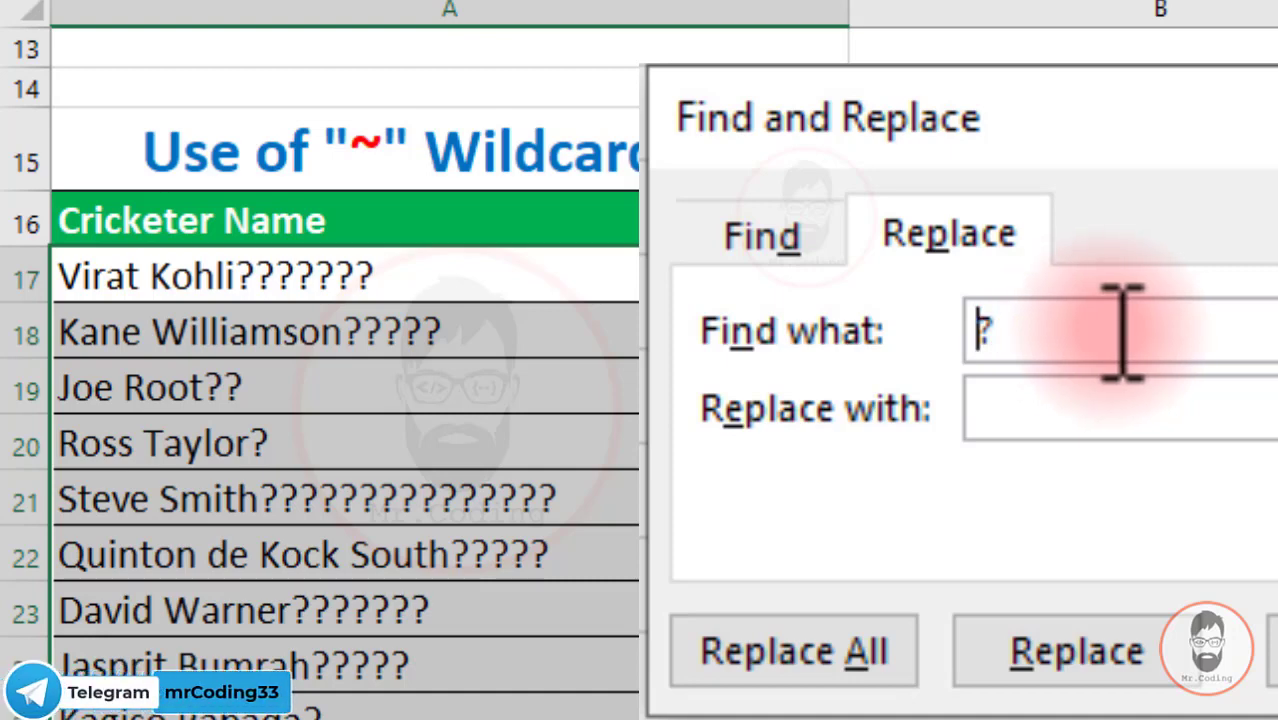
pyautogui.press('Home')
pyautogui.write('~')
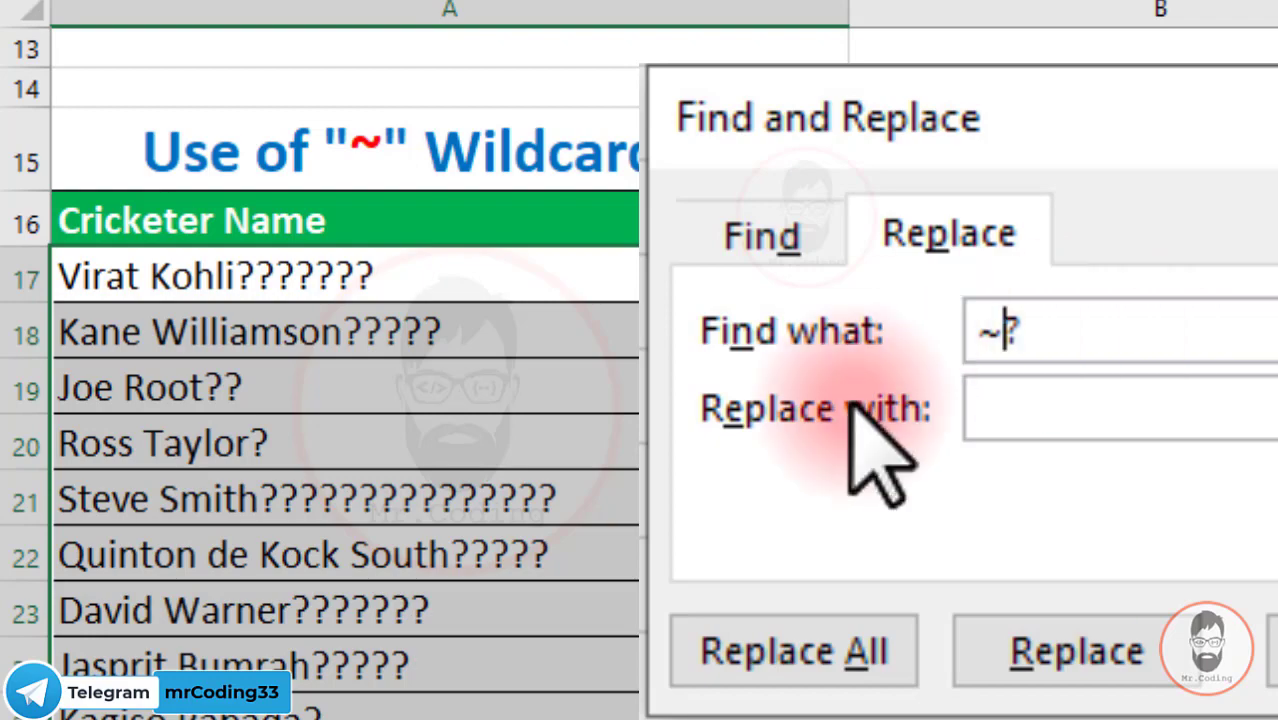
pyautogui.click(830, 652)
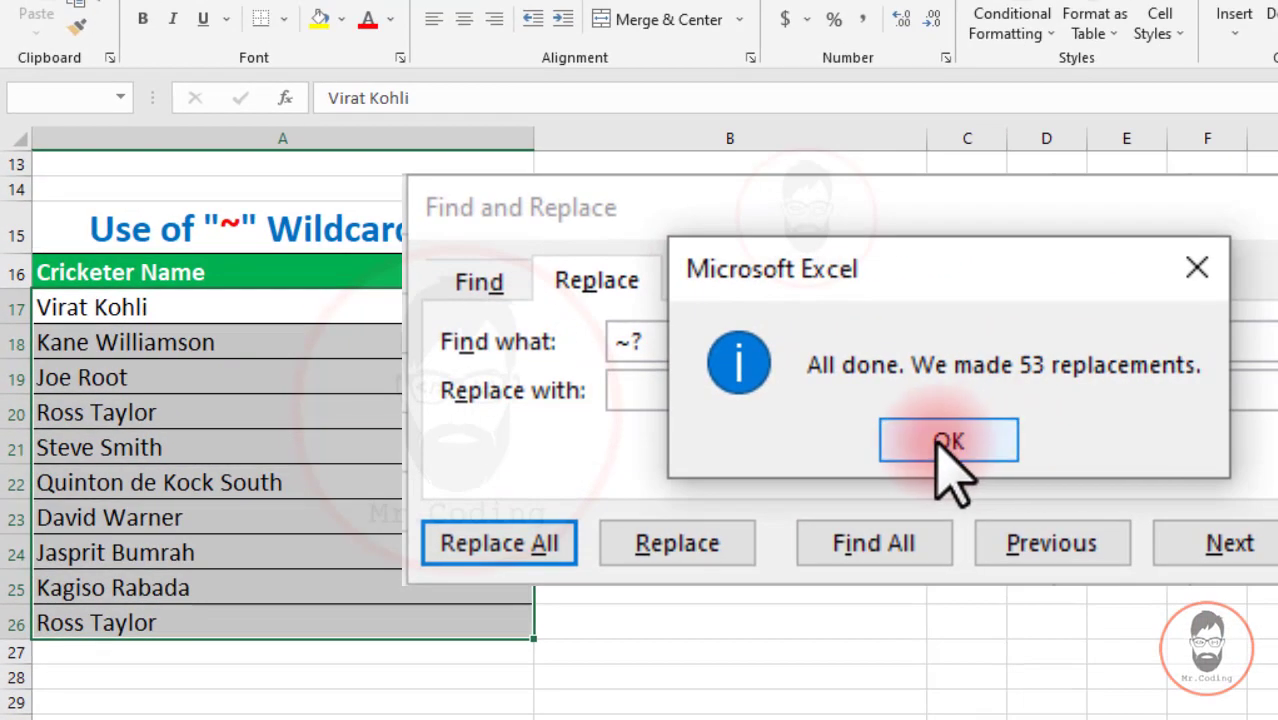
pyautogui.click(942, 442)
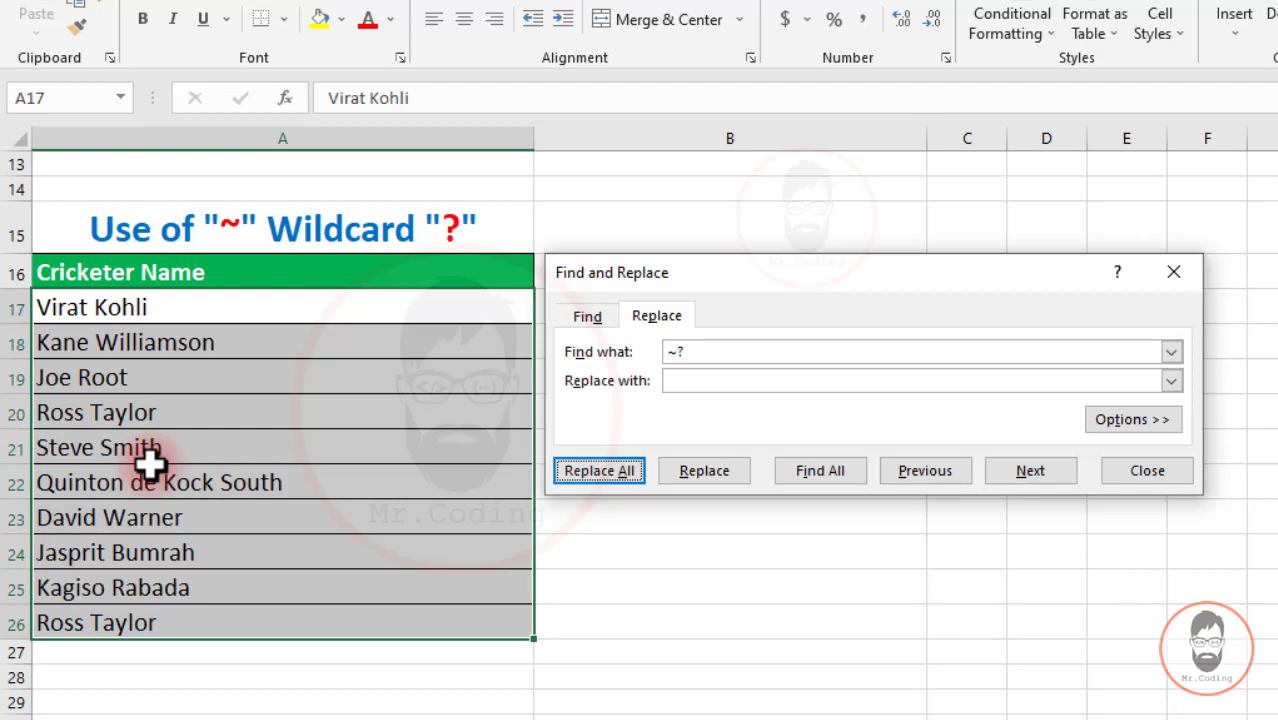
# Step: Switch to the Project Sample sheet, reposition the Find and Replace dialog below the first rows and open the find pattern for editing
pyautogui.click(562, 654)
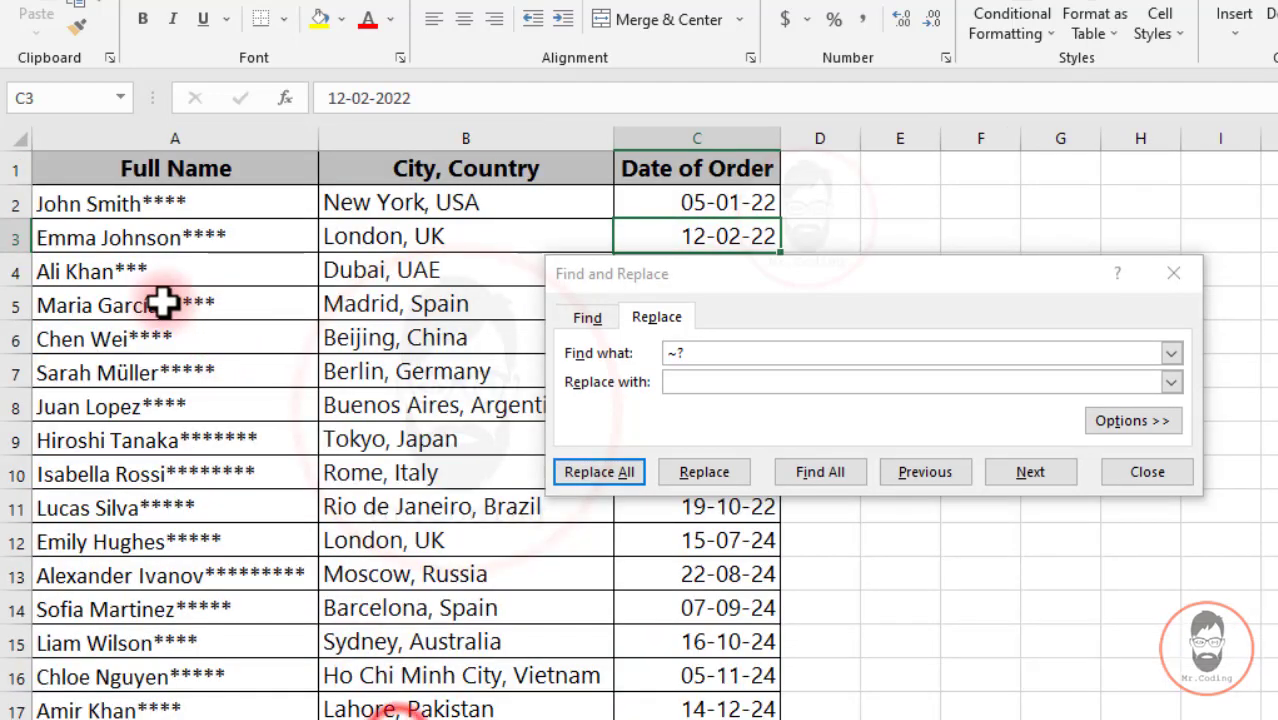
pyautogui.moveTo(630, 276); pyautogui.dragTo(477, 567)
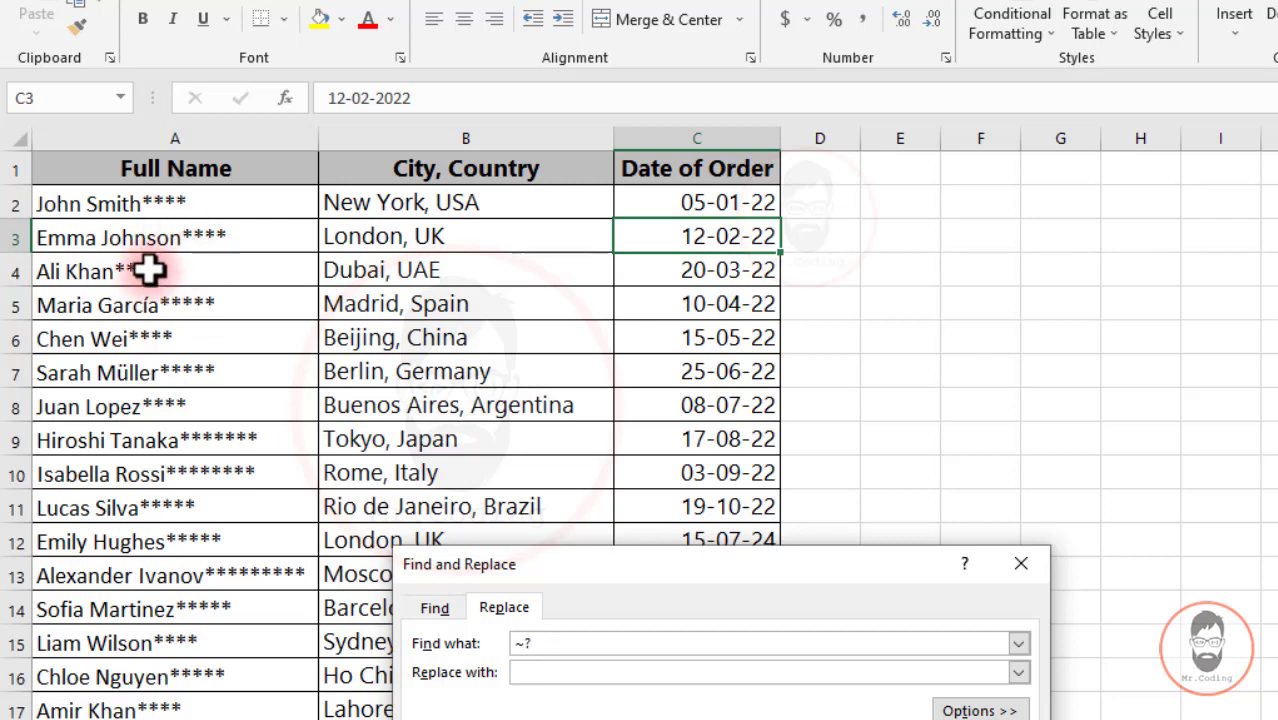
pyautogui.moveTo(483, 563); pyautogui.dragTo(421, 409)
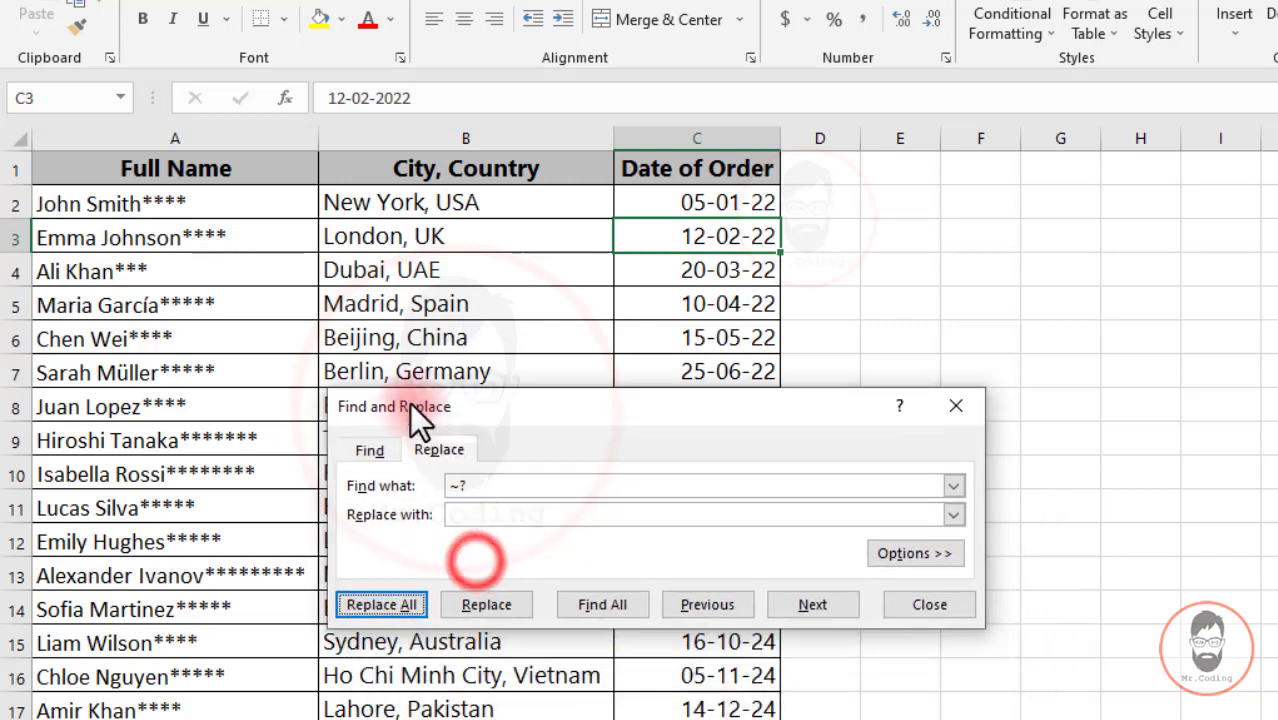
pyautogui.click(466, 488)
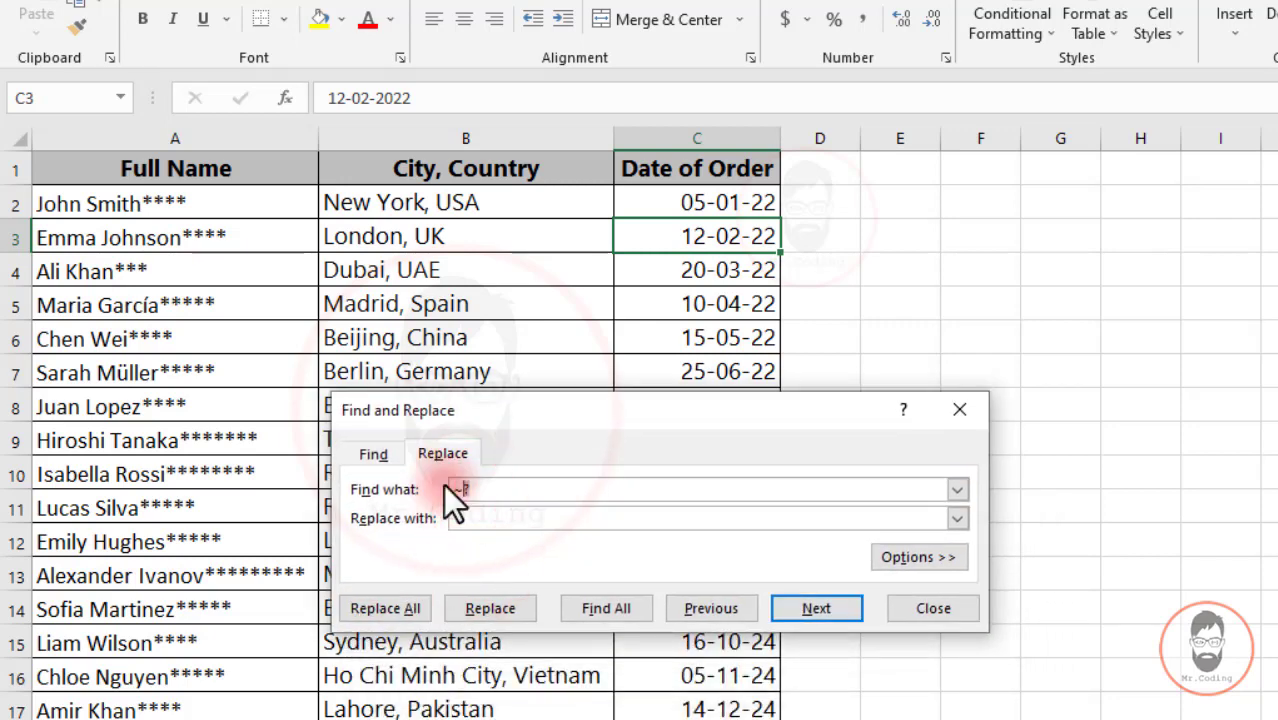